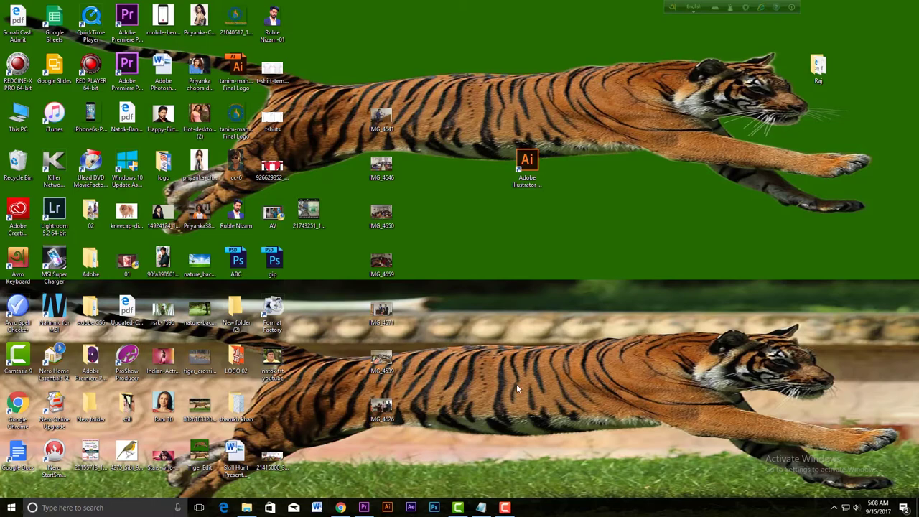
# Step: Select and copy the water-drop Photoshop styles download link from the Notepad note
pyautogui.click(340, 507)
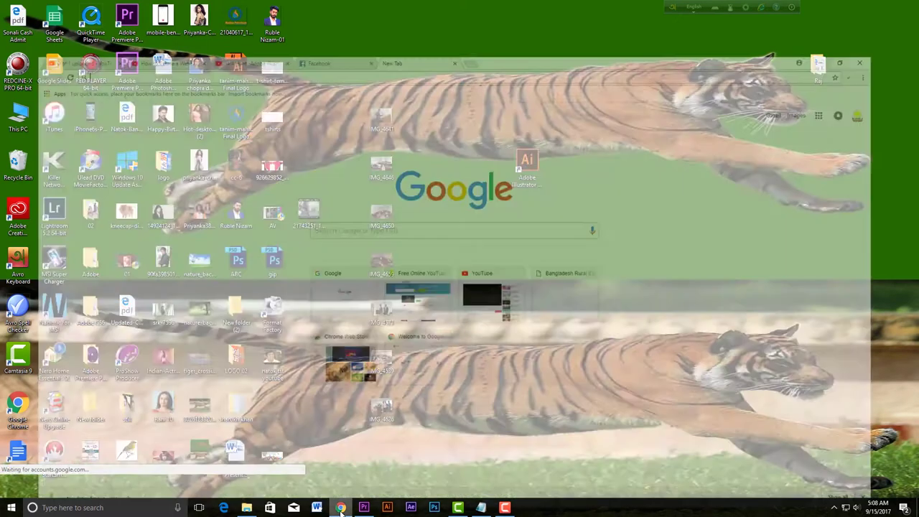
pyautogui.click(481, 508)
pyautogui.moveTo(394, 53); pyautogui.dragTo(359, 60)
pyautogui.click(234, 65)
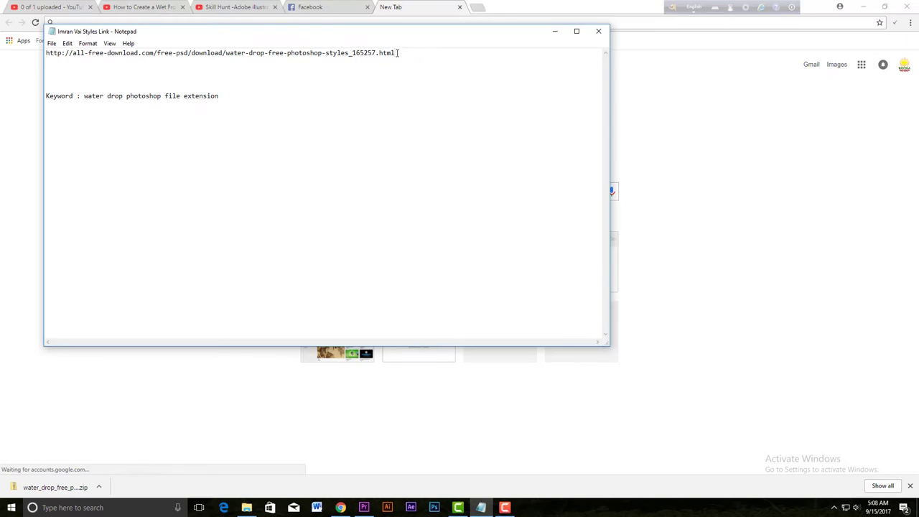
pyautogui.moveTo(397, 53); pyautogui.dragTo(41, 50)
pyautogui.hotkey('ctrl', 'c')
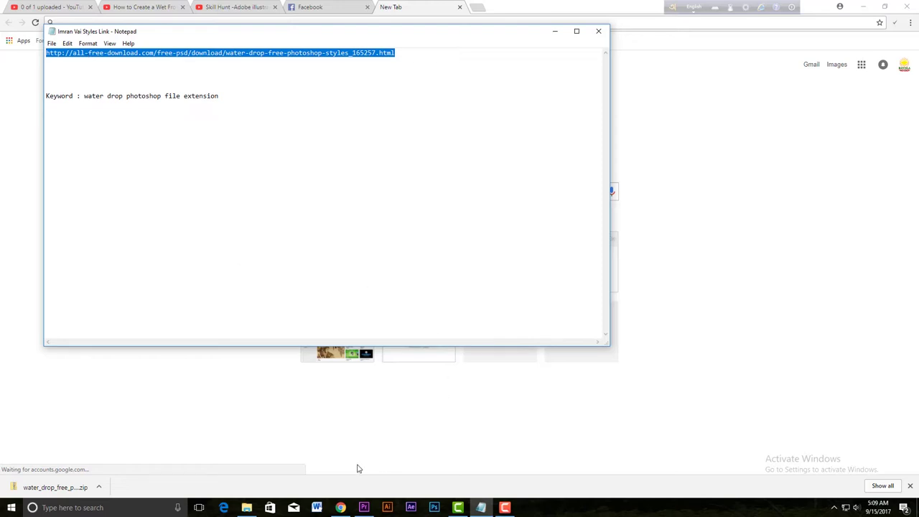
pyautogui.click(340, 507)
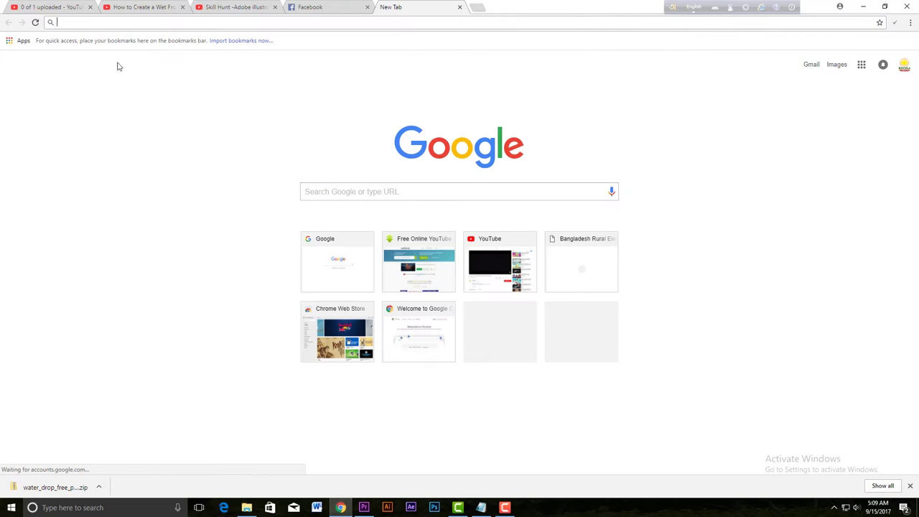
# Step: Paste the link into a new Chrome tab, download water_drop_free_photoshop_styles_165257.zip, and open Downloads
pyautogui.click(476, 10)
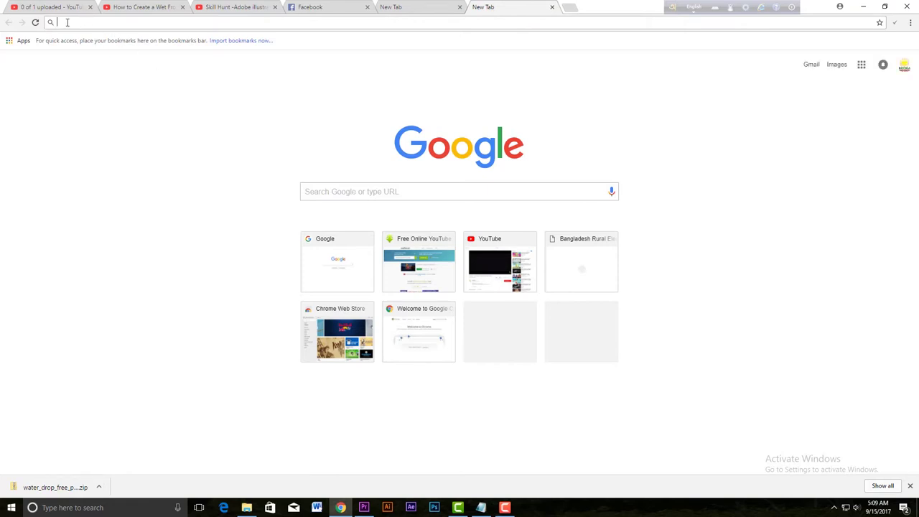
pyautogui.hotkey('ctrl', 'v')
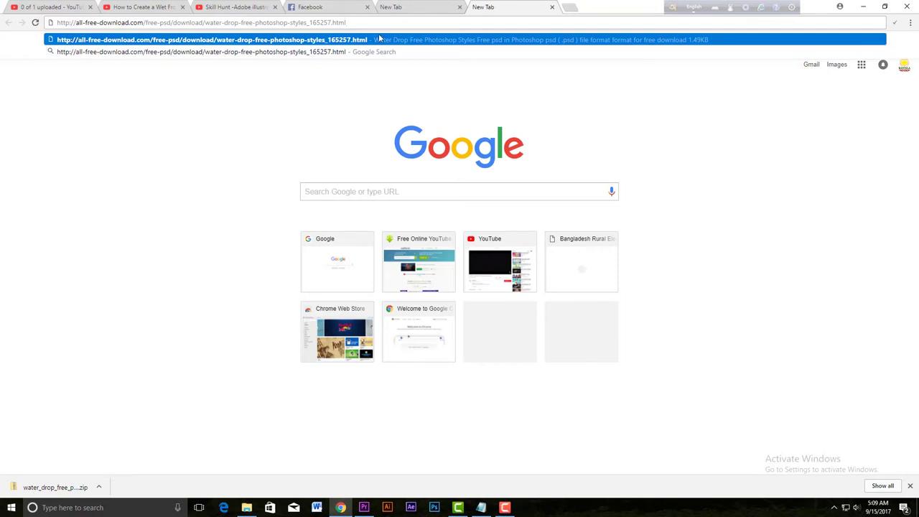
pyautogui.press('Return')
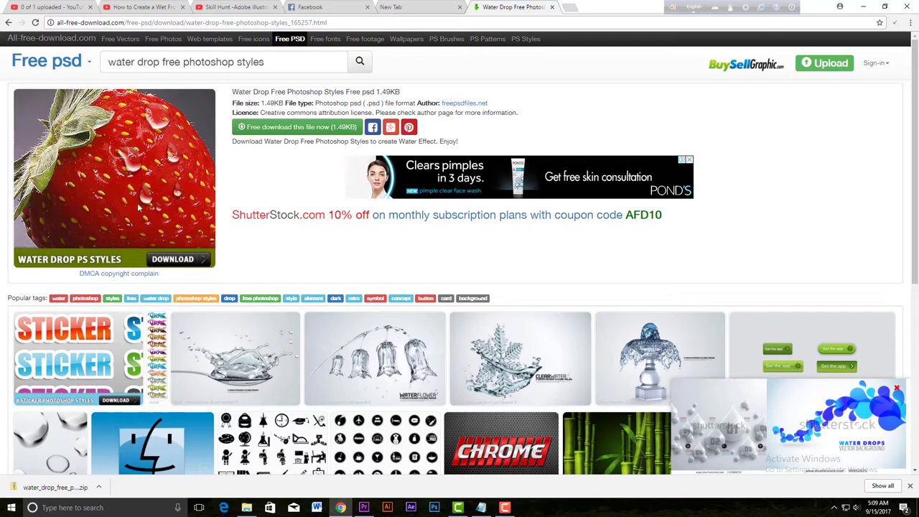
pyautogui.click(279, 132)
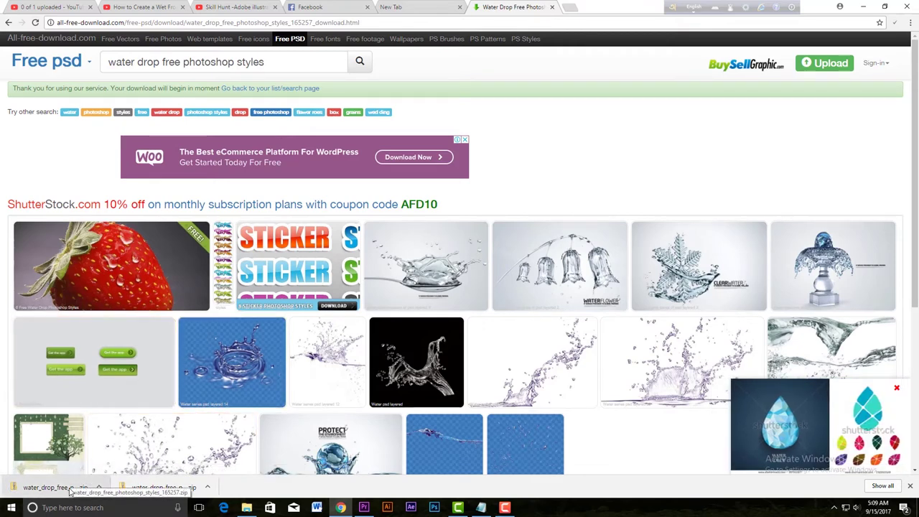
pyautogui.click(246, 507)
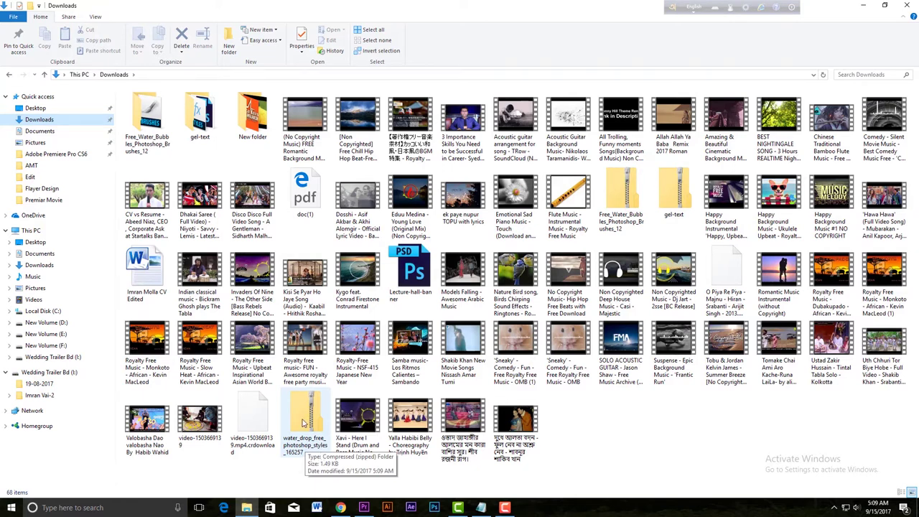
# Step: Copy the water_drop zip into D:\Graphic Course Tutorial
pyautogui.rightClick(304, 424)
pyautogui.click(331, 373)
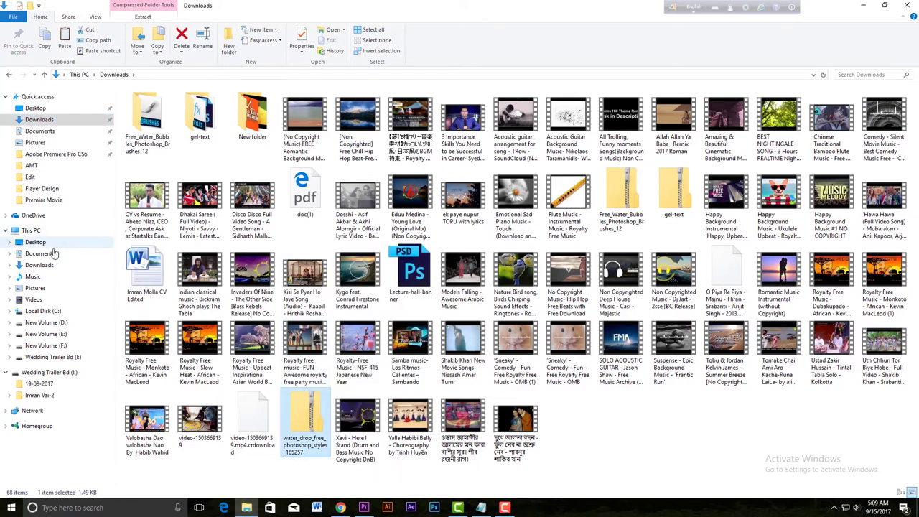
pyautogui.click(47, 323)
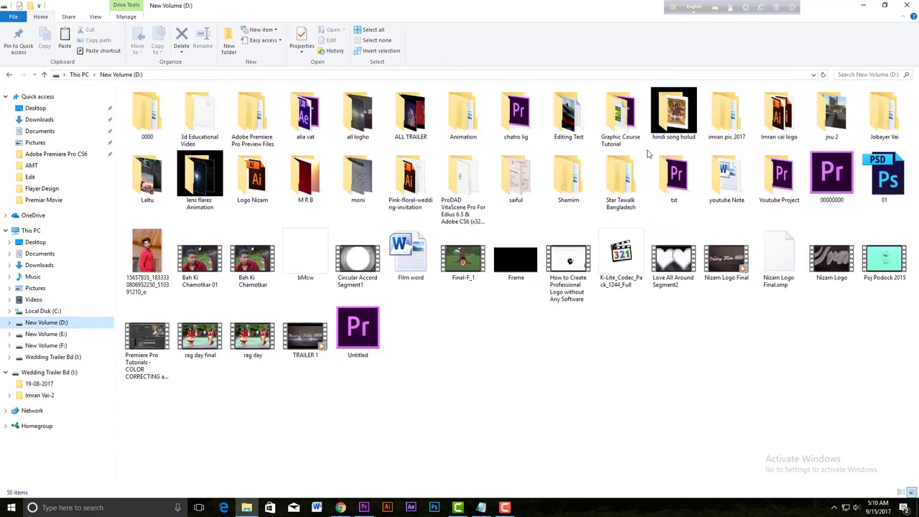
pyautogui.doubleClick(612, 111)
pyautogui.rightClick(335, 331)
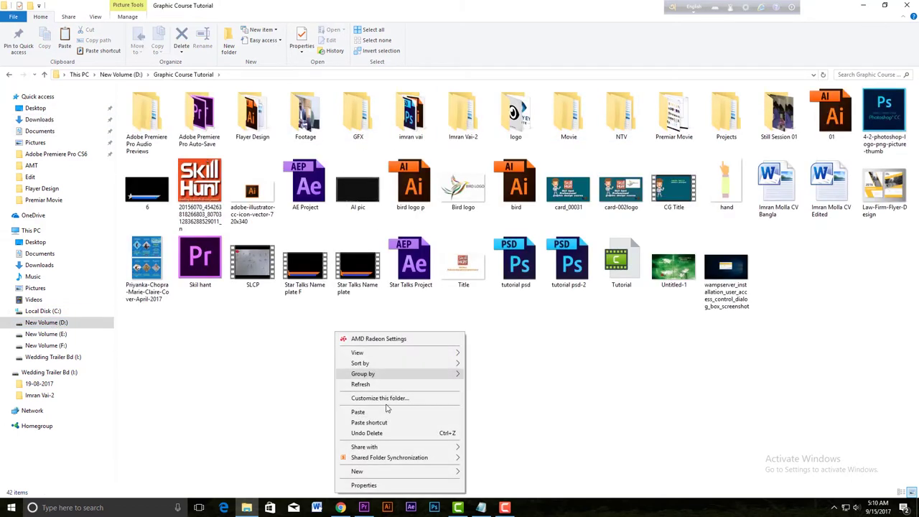
pyautogui.click(373, 412)
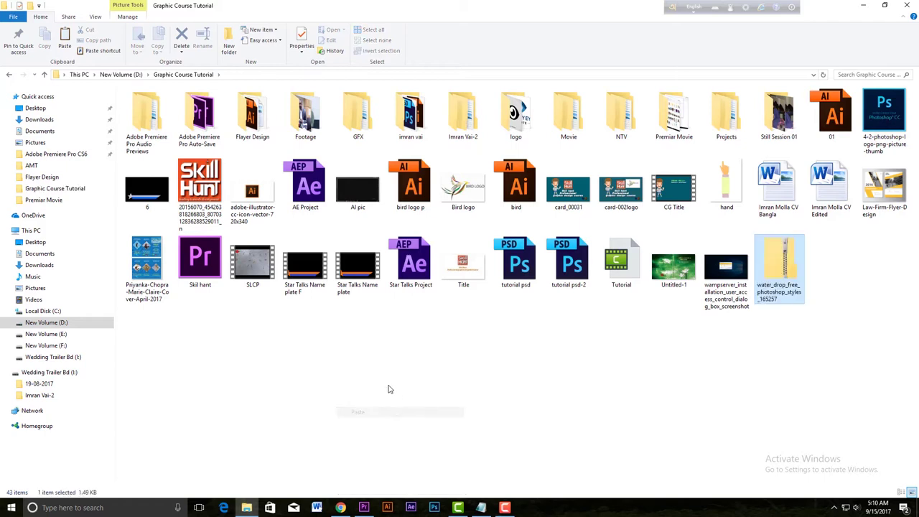
# Step: Choose Extract All on the pasted water_drop zip
pyautogui.rightClick(783, 267)
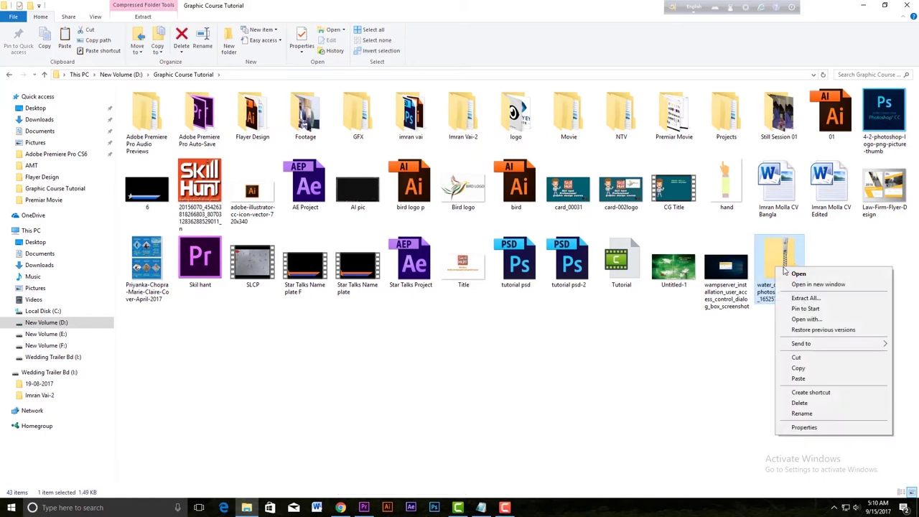
pyautogui.click(747, 359)
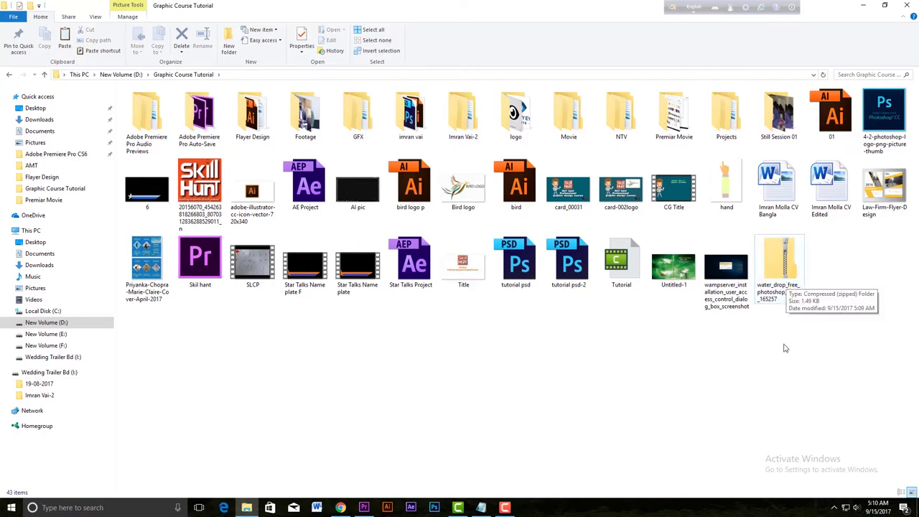
pyautogui.rightClick(773, 271)
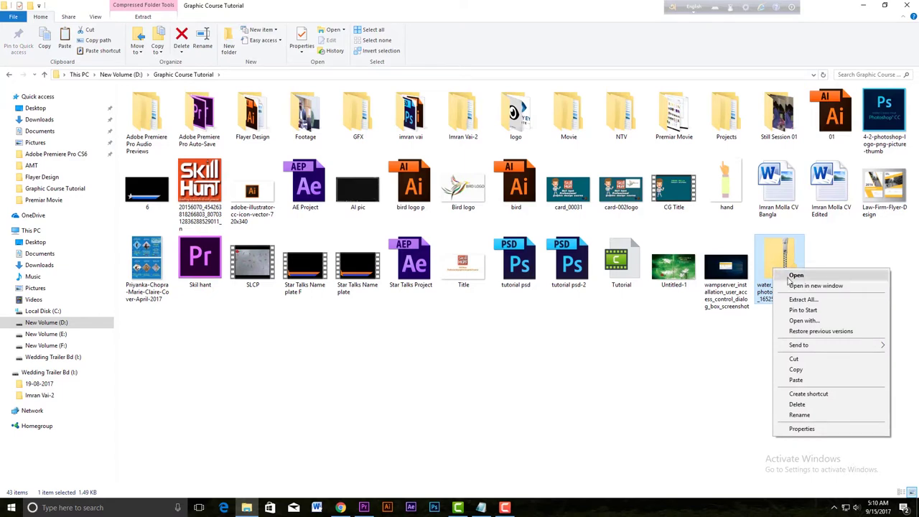
pyautogui.click(801, 300)
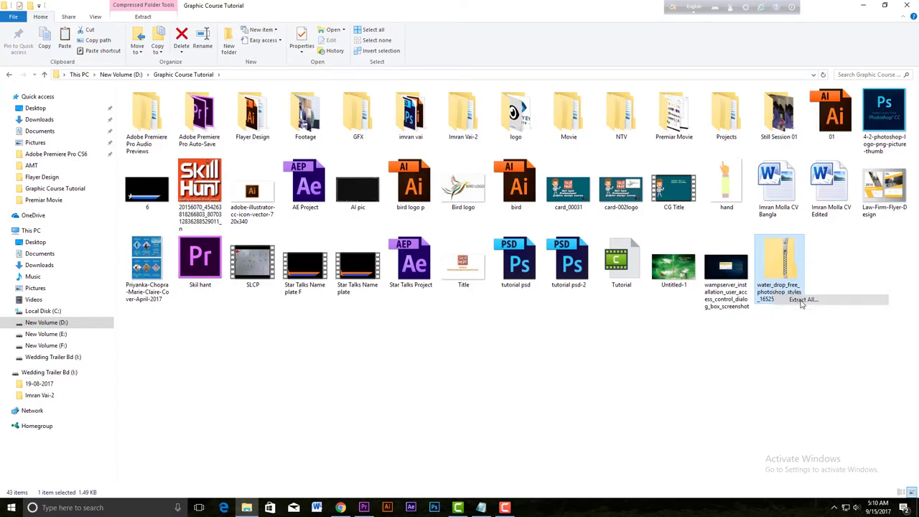
# Step: Extract the zip and open the water_drop_free_photoshop_styles_165257 folder holding the water ASL file
pyautogui.click(547, 347)
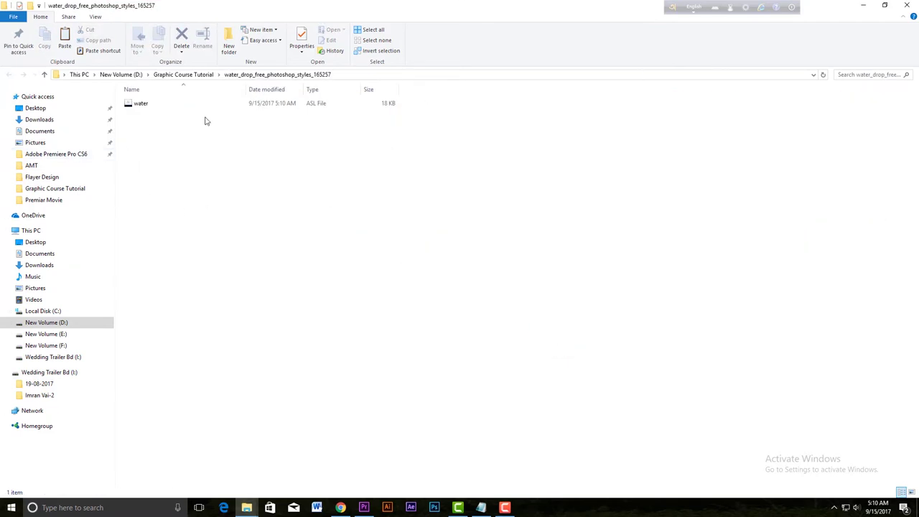
pyautogui.click(906, 9)
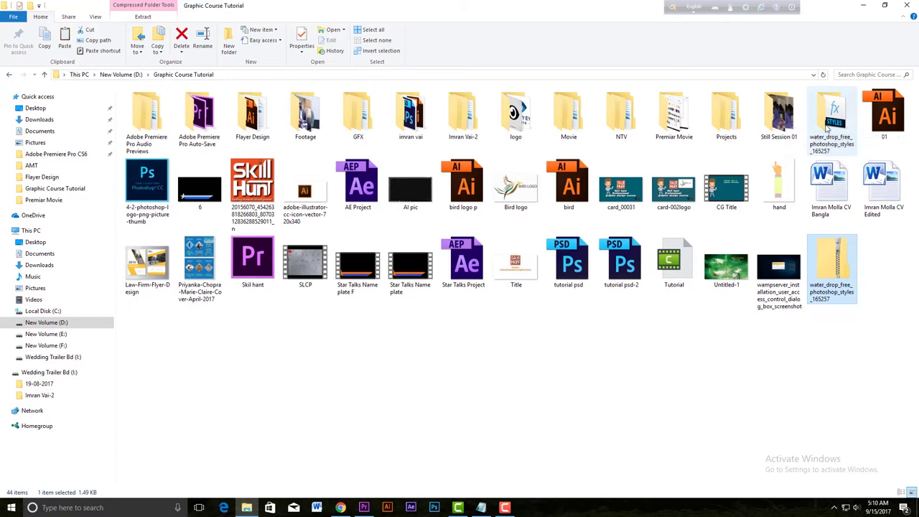
pyautogui.doubleClick(830, 118)
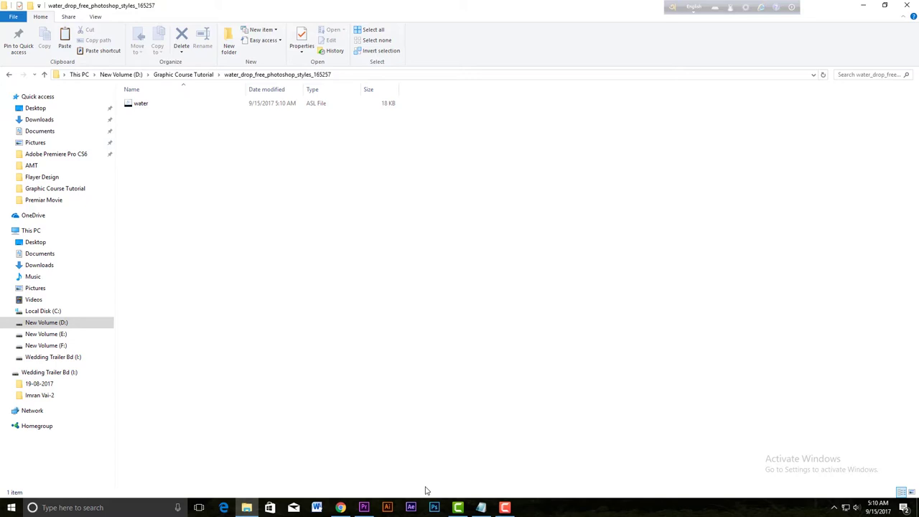
pyautogui.click(434, 508)
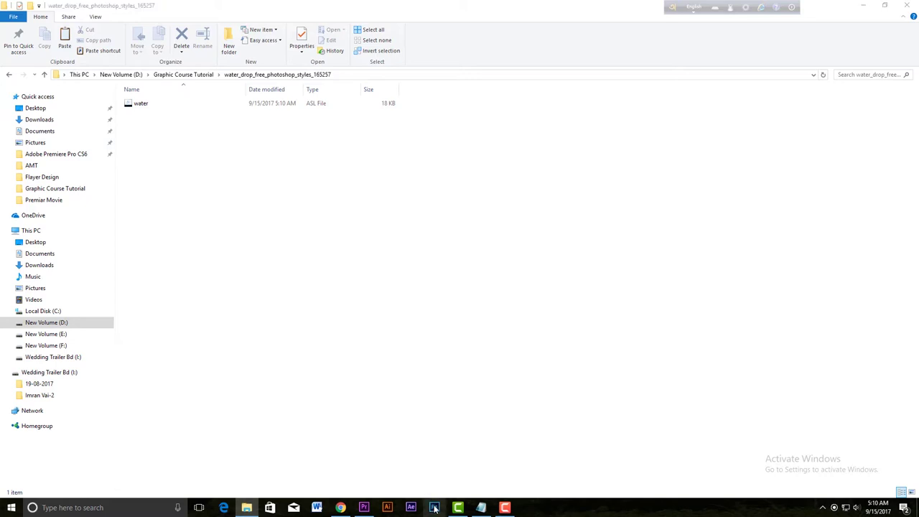
# Step: Create Untitled-1 via File > New at 1920×1080 px, 300 ppi, transparent background
pyautogui.moveTo(434, 507)
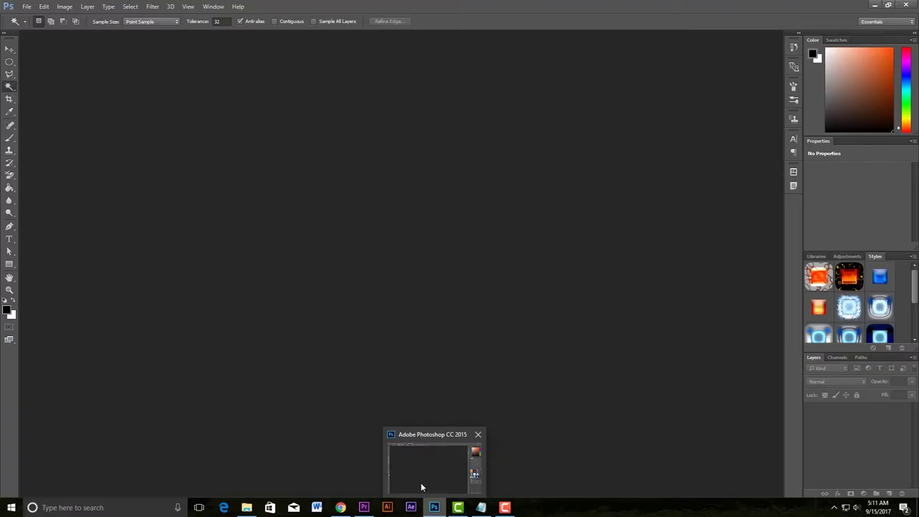
pyautogui.click(27, 7)
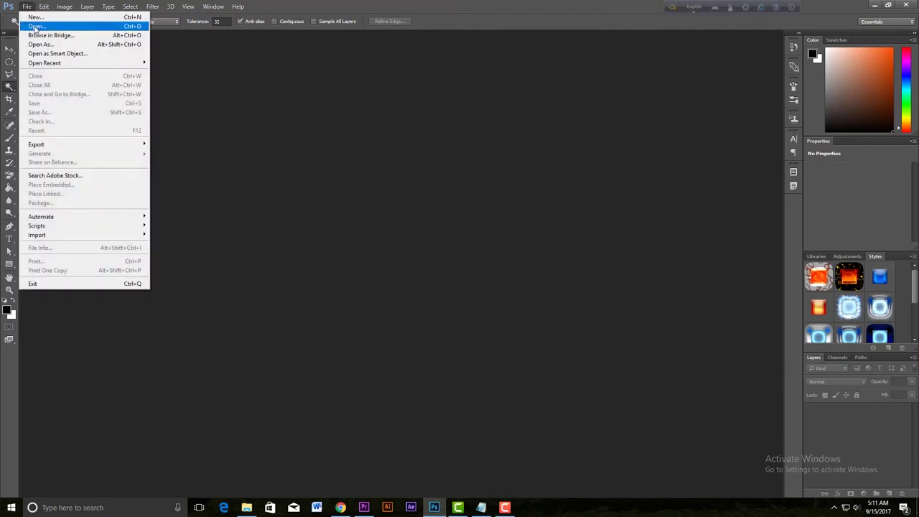
pyautogui.click(34, 16)
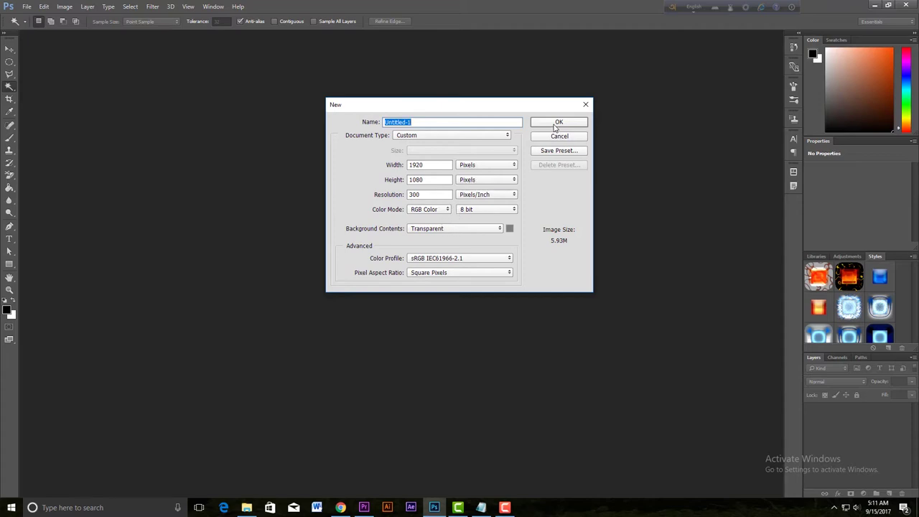
pyautogui.click(556, 123)
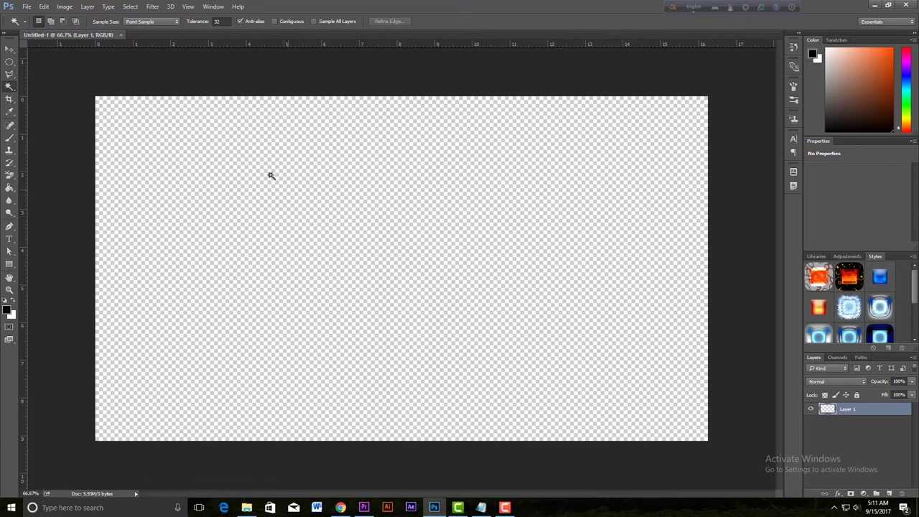
# Step: Open Edit > Preset Manager, set Preset Type to Styles, and choose Load
pyautogui.click(44, 6)
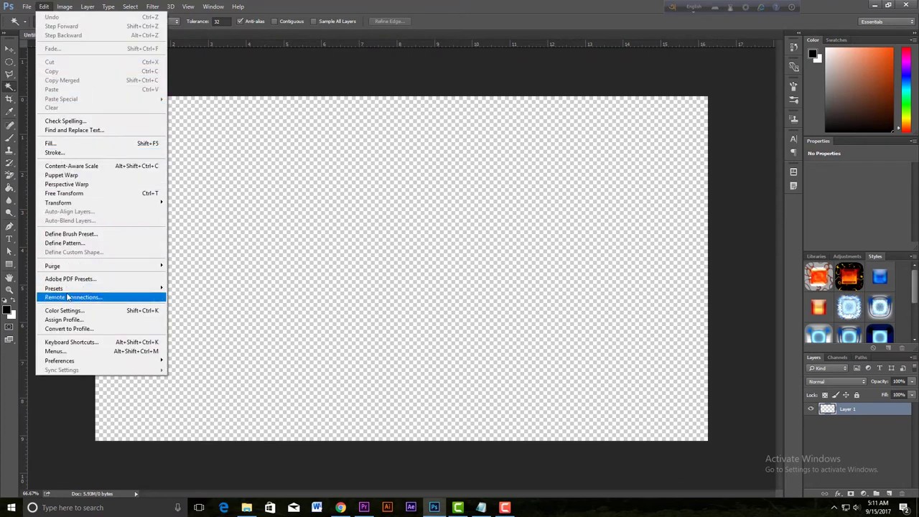
pyautogui.moveTo(68, 291)
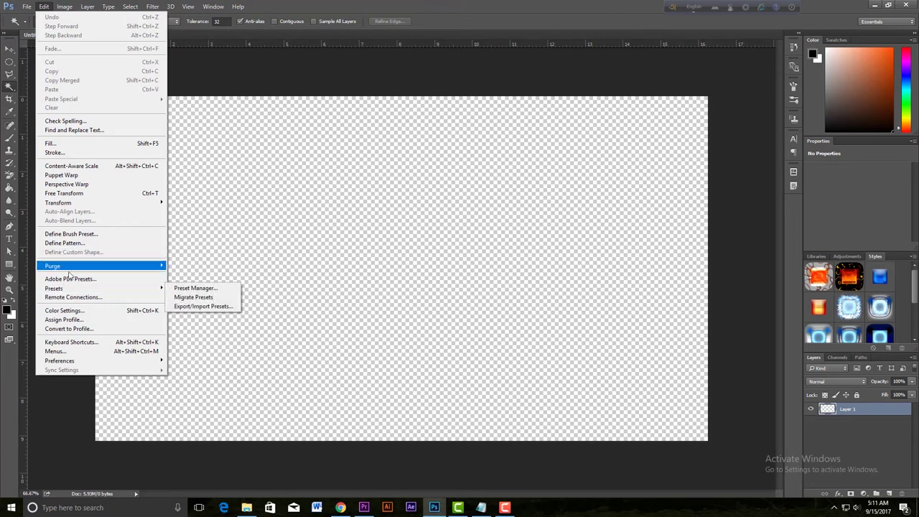
pyautogui.click(209, 289)
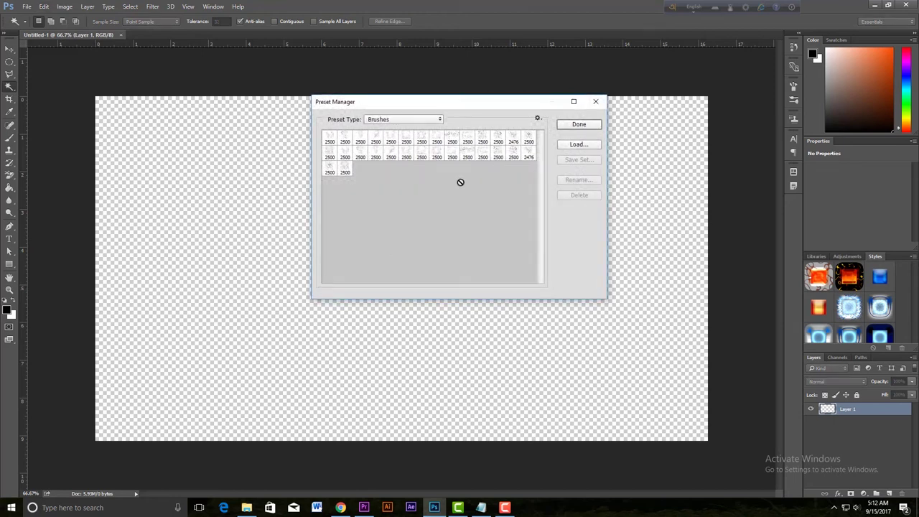
pyautogui.moveTo(470, 106); pyautogui.dragTo(341, 116)
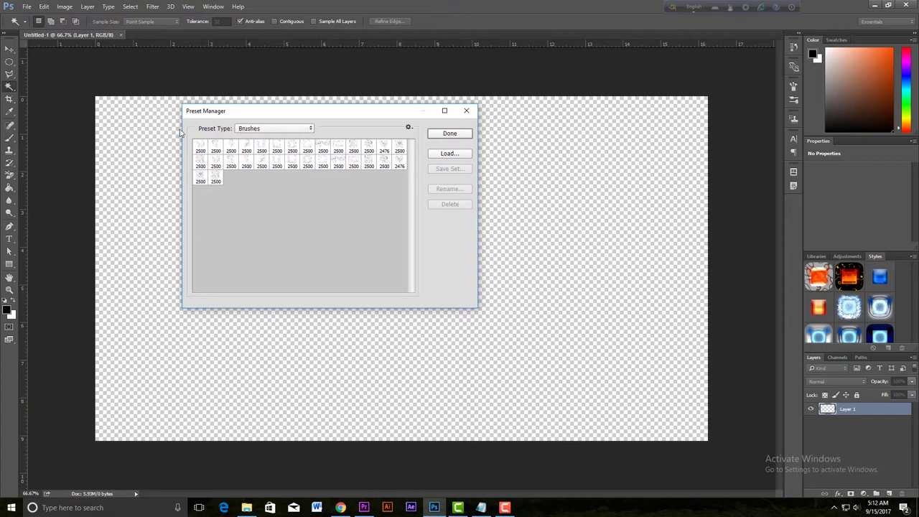
pyautogui.click(275, 132)
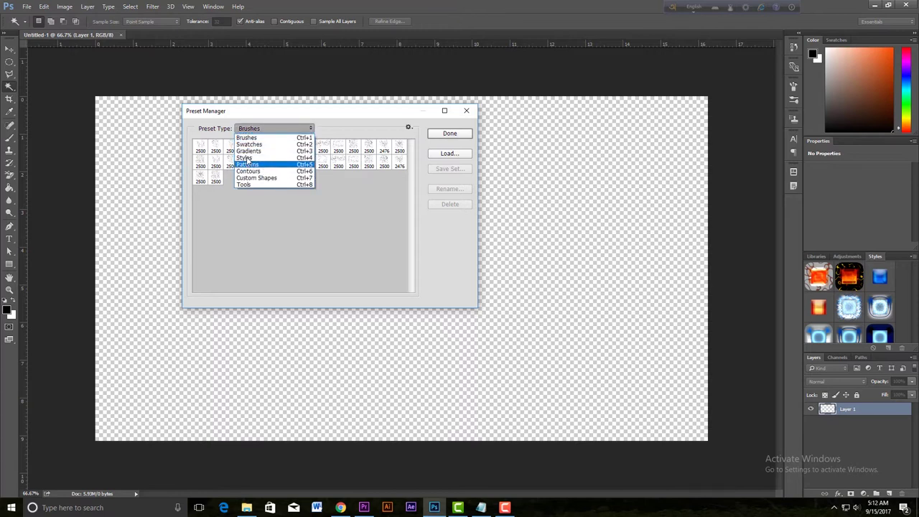
pyautogui.click(254, 160)
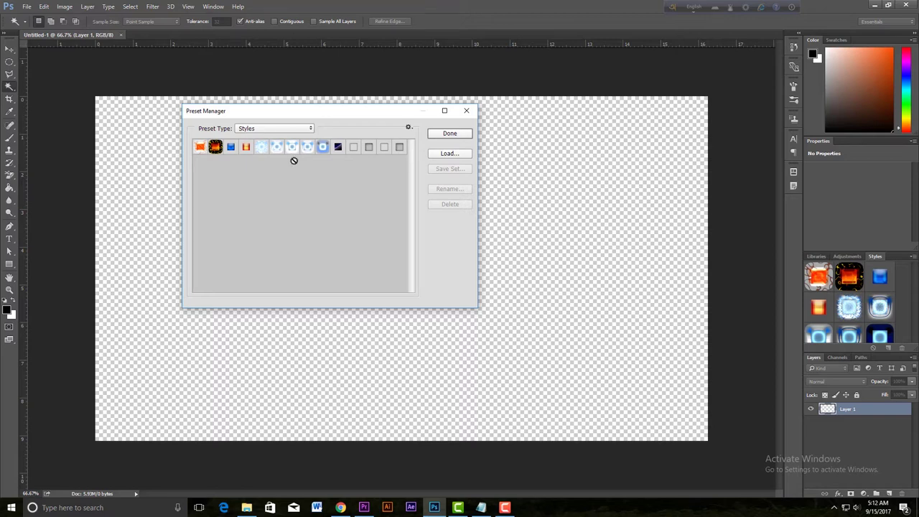
pyautogui.click(448, 154)
# Step: Load water.asl from D:\Graphic Course Tutorial's water drop styles folder and close Preset Manager
pyautogui.moveTo(392, 120); pyautogui.dragTo(292, 65)
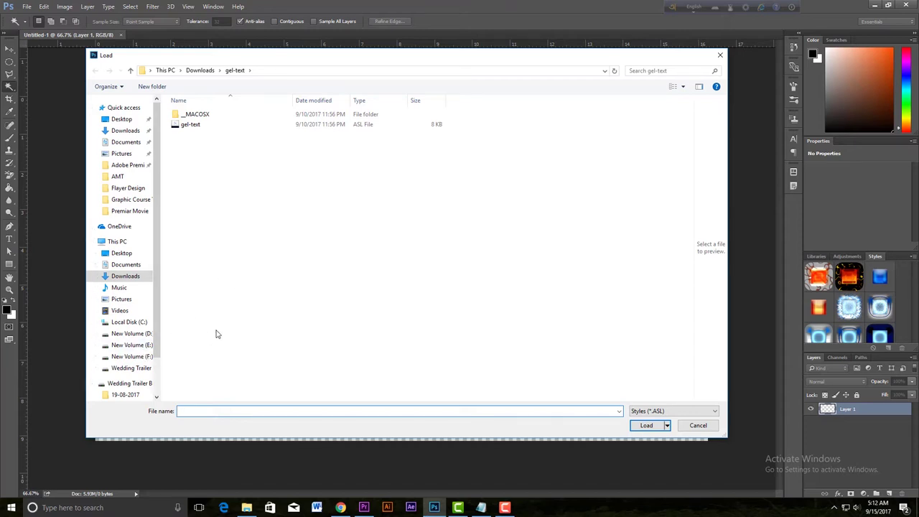
pyautogui.click(131, 334)
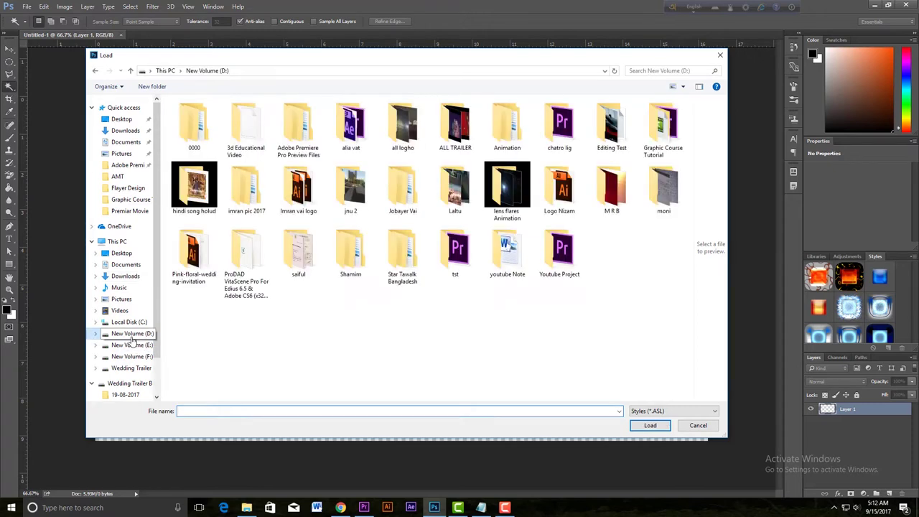
pyautogui.click(666, 147)
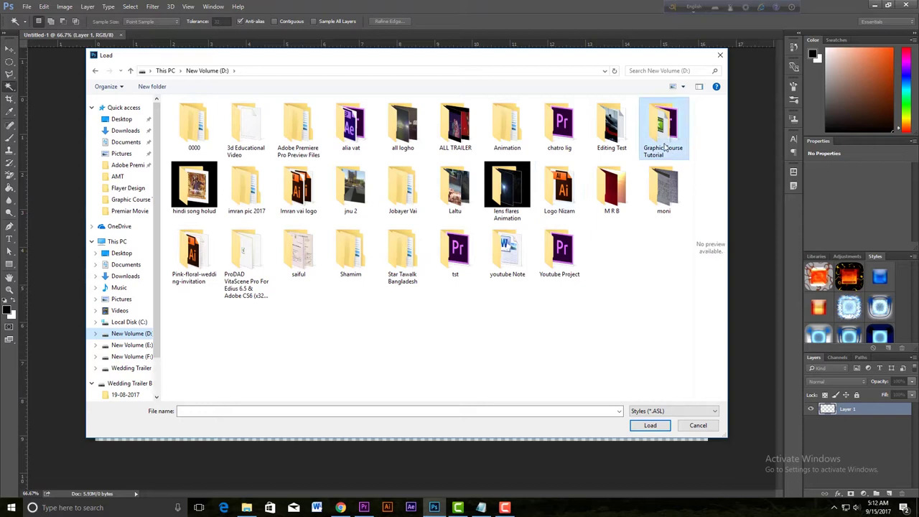
pyautogui.doubleClick(666, 147)
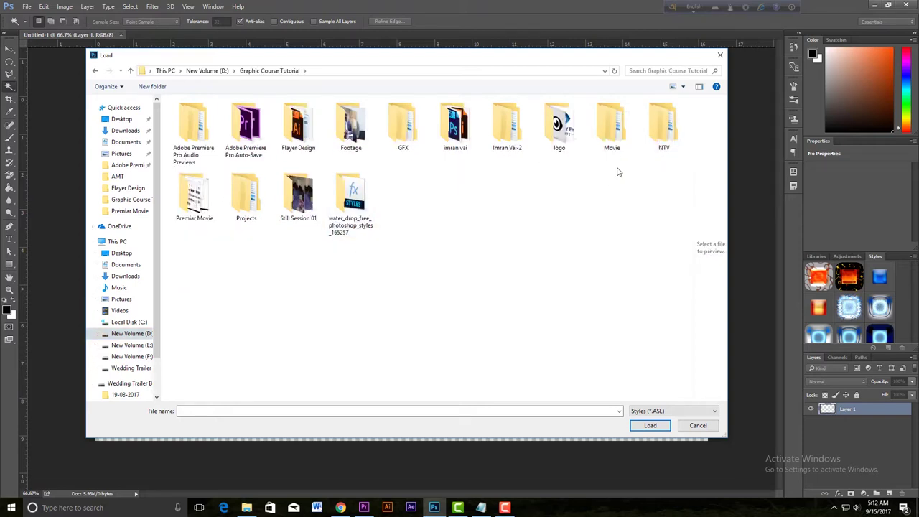
pyautogui.doubleClick(349, 208)
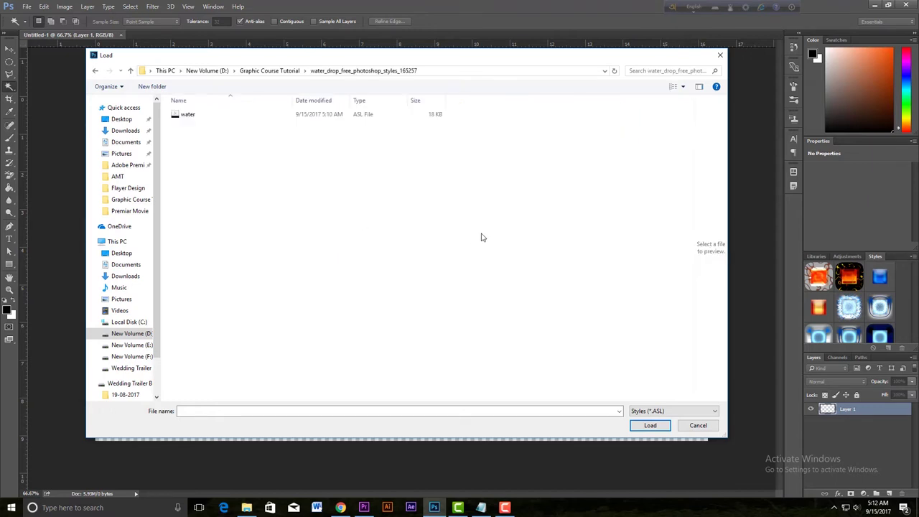
pyautogui.click(192, 119)
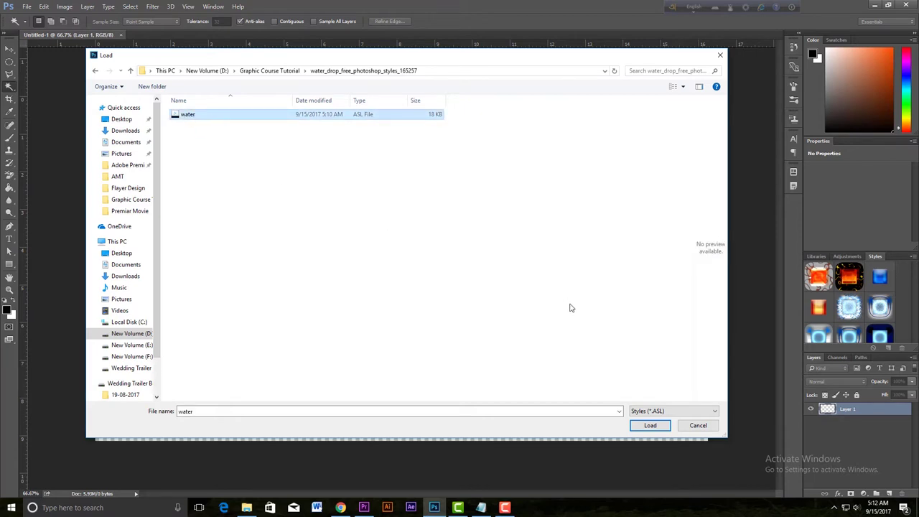
pyautogui.click(651, 426)
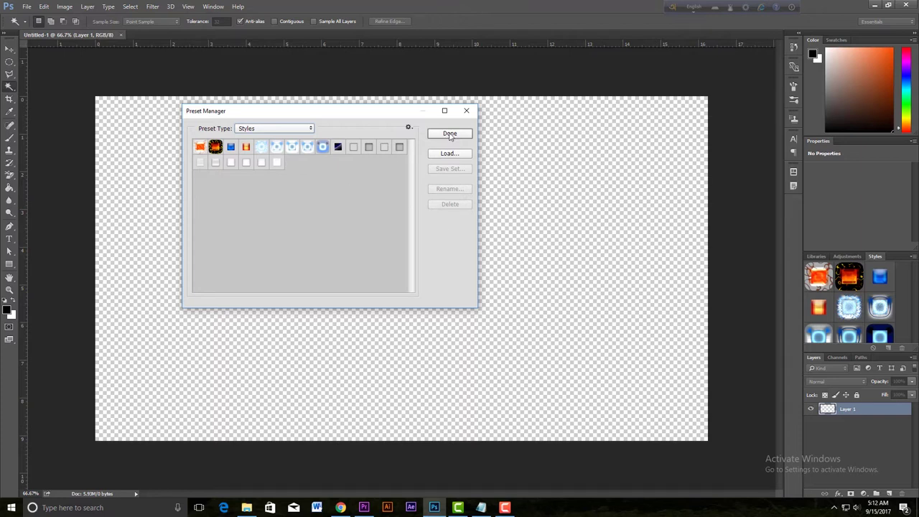
pyautogui.click(450, 134)
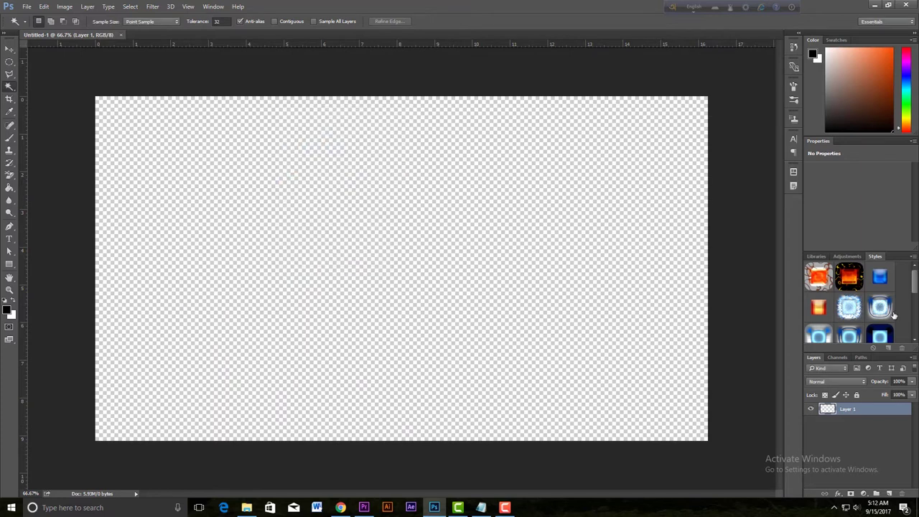
pyautogui.scroll(-1, 890, 315)
pyautogui.scroll(-3, 890, 316)
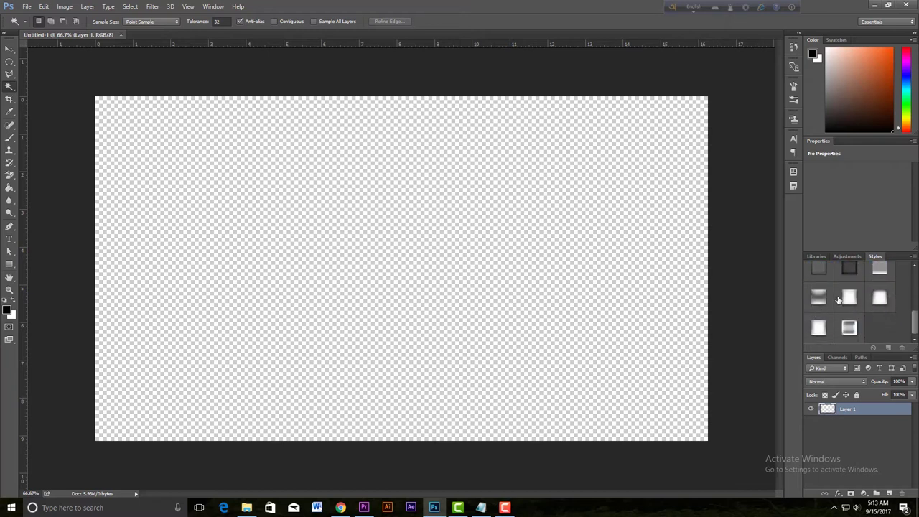
pyautogui.scroll(1, 844, 310)
pyautogui.scroll(-1, 847, 308)
# Step: Add Layer 2 and set the foreground colour to black #000000
pyautogui.click(888, 493)
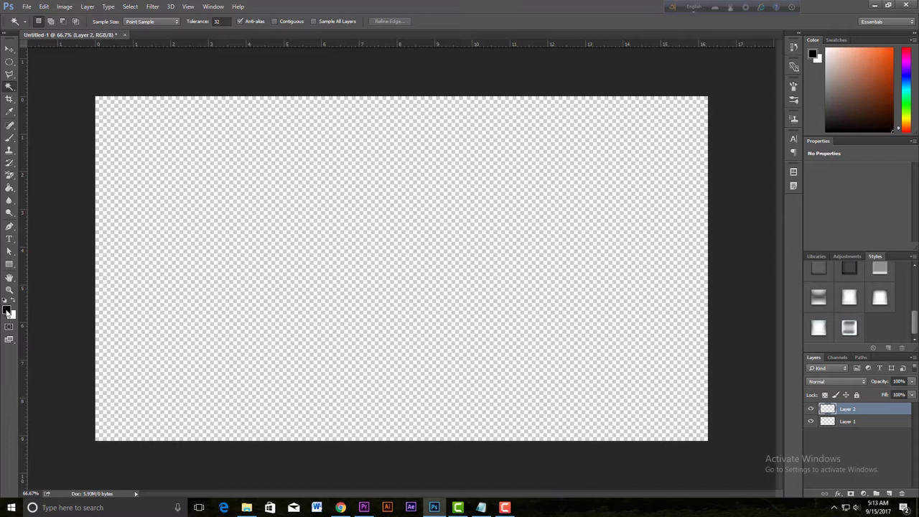
pyautogui.click(7, 311)
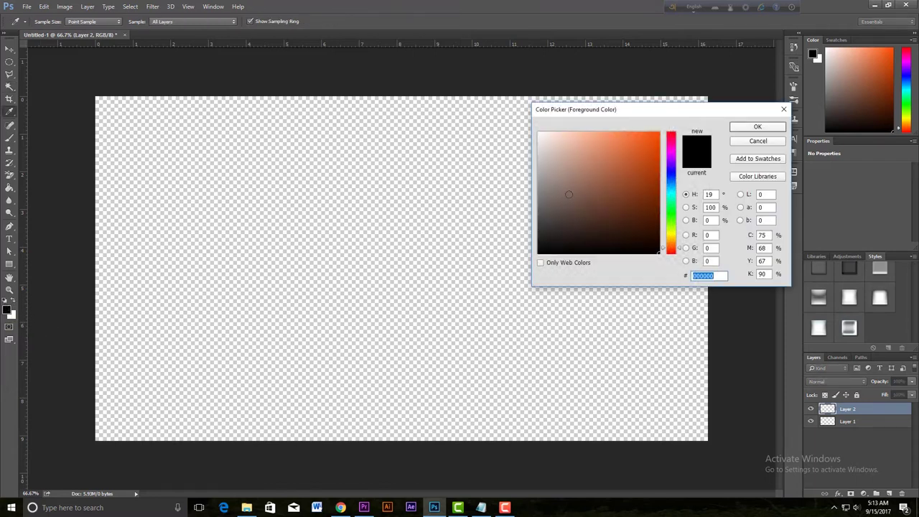
pyautogui.moveTo(559, 231); pyautogui.dragTo(524, 260)
pyautogui.click(743, 134)
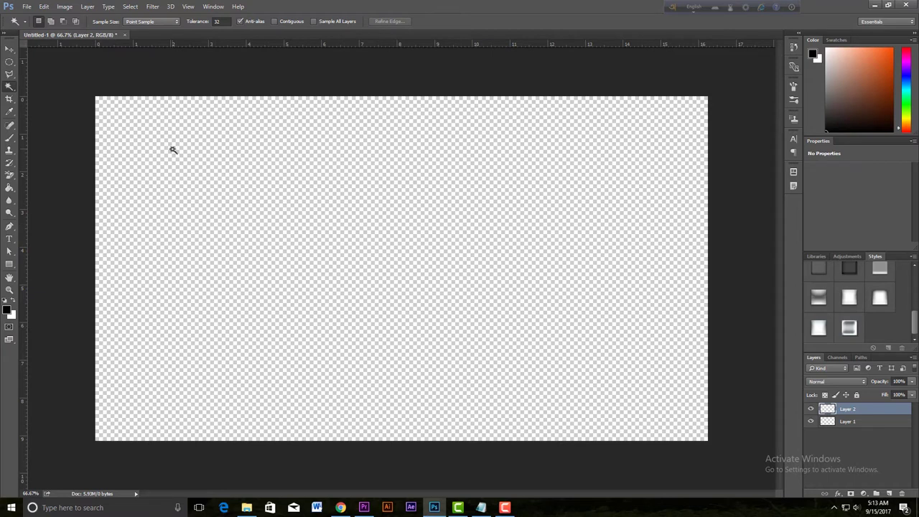
# Step: Fill Layer 2 with black using the Paint Bucket Tool
pyautogui.click(11, 189)
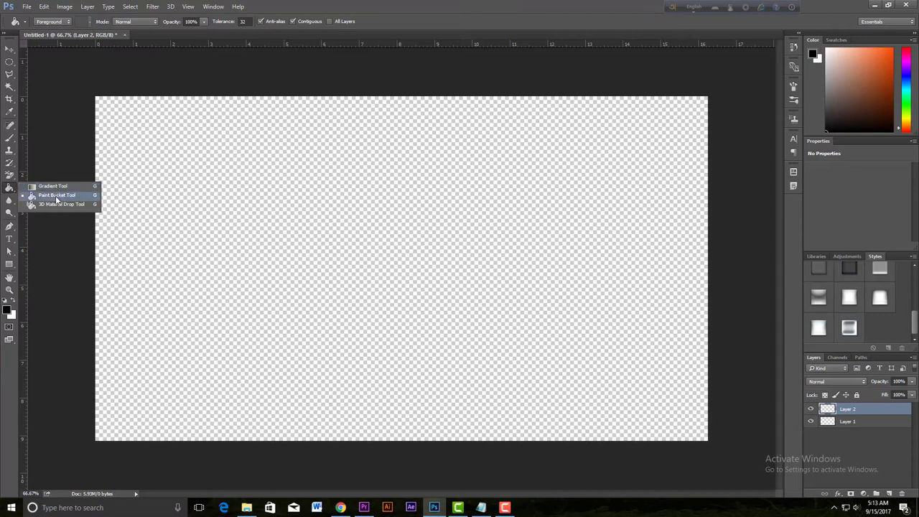
pyautogui.click(57, 196)
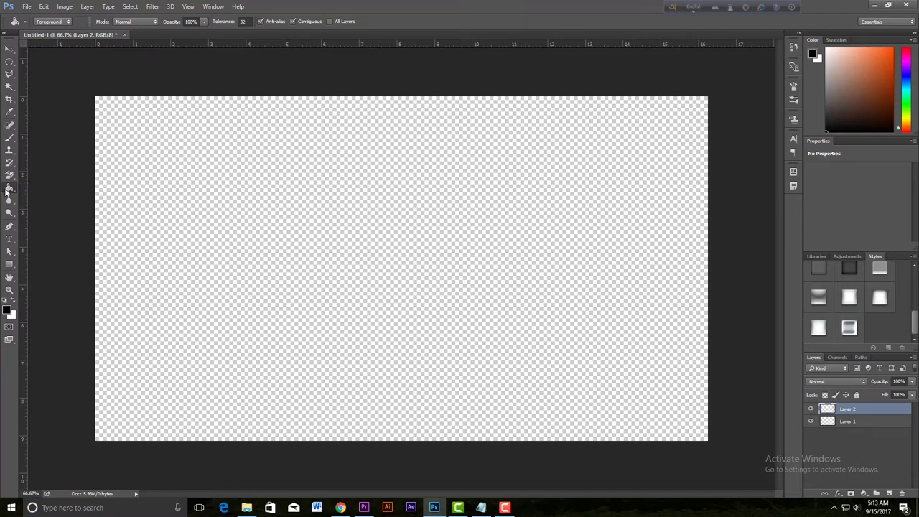
pyautogui.click(391, 250)
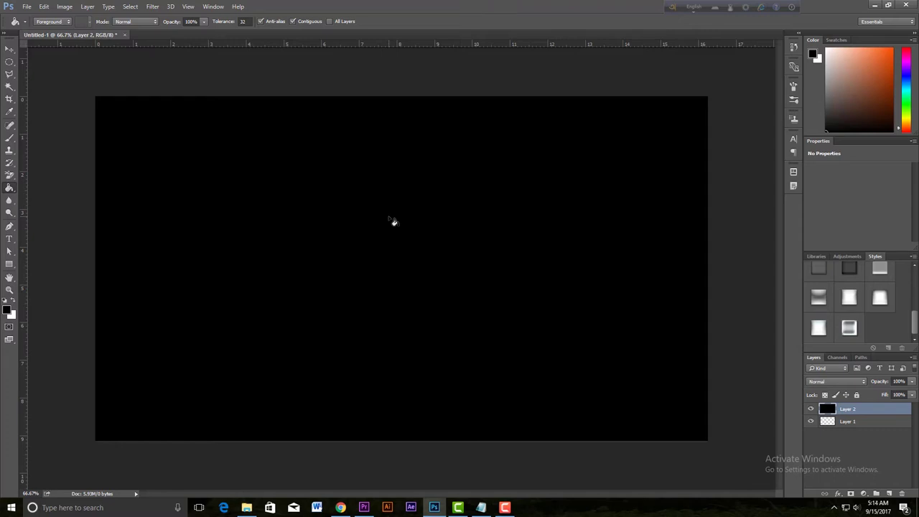
# Step: Apply Filter > Render > Clouds to Layer 2 for a grey-and-white cloud texture
pyautogui.click(152, 7)
pyautogui.moveTo(172, 133)
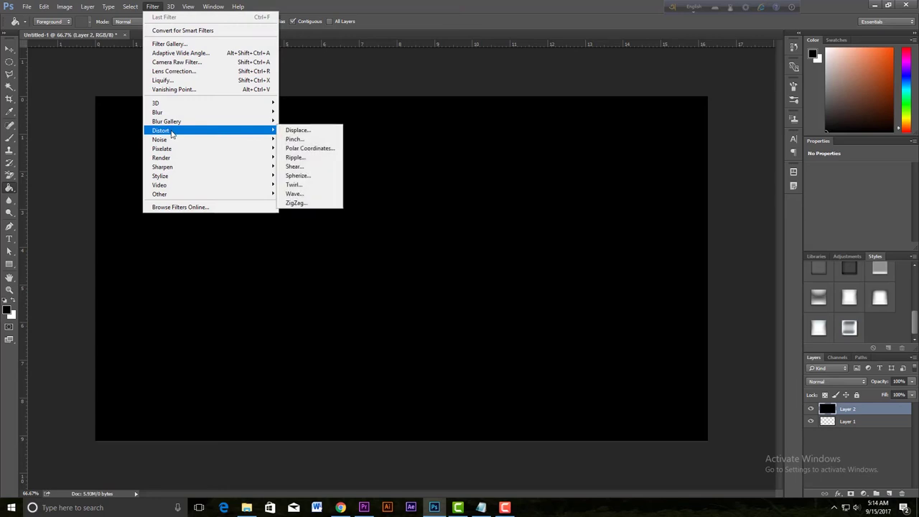
pyautogui.moveTo(173, 158)
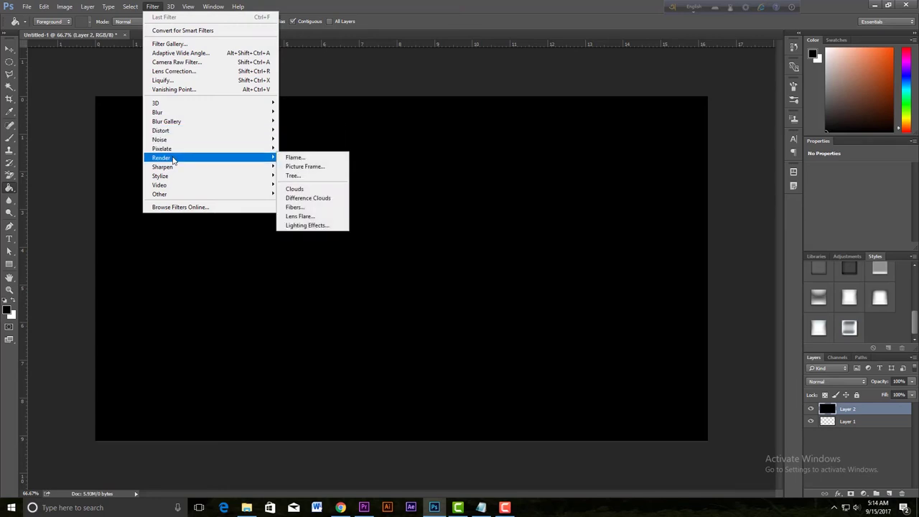
pyautogui.click(307, 190)
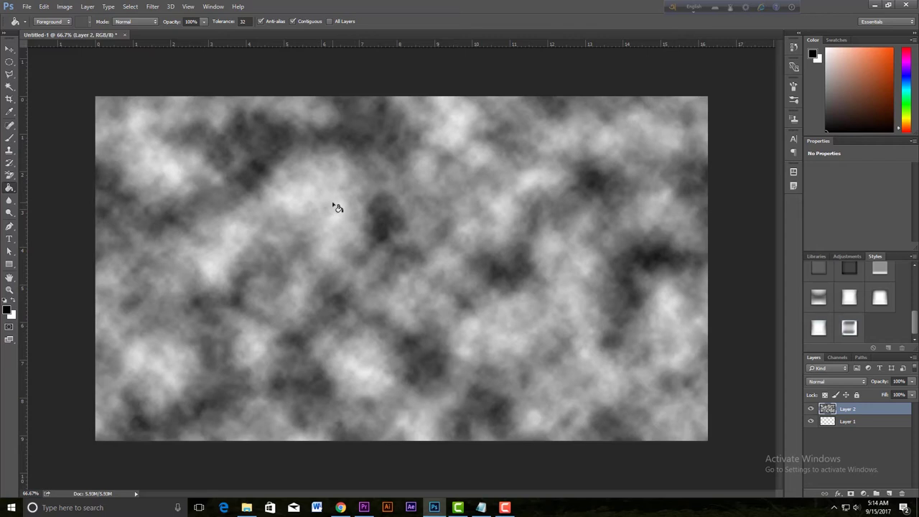
pyautogui.click(152, 6)
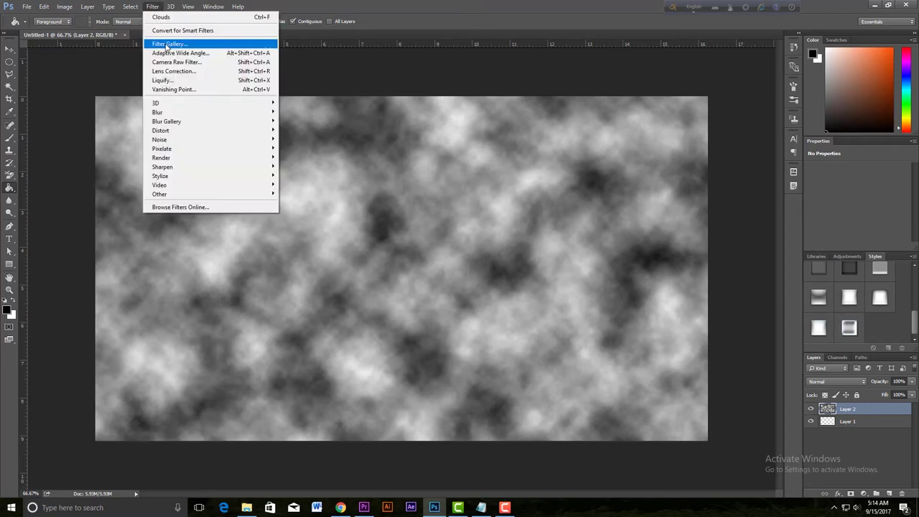
# Step: Apply Filter Gallery Distort > Glass to Layer 2: Distortion 20, Frosted texture, Scaling 68
pyautogui.click(167, 44)
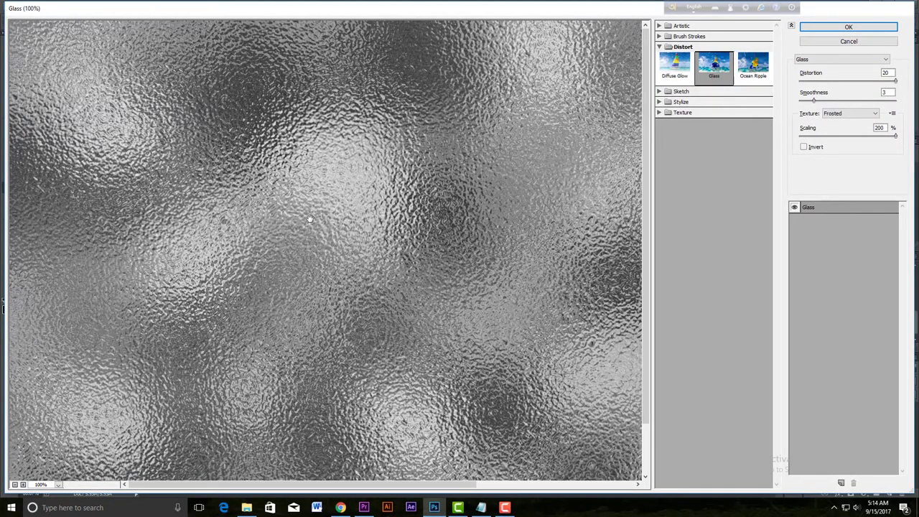
pyautogui.click(660, 49)
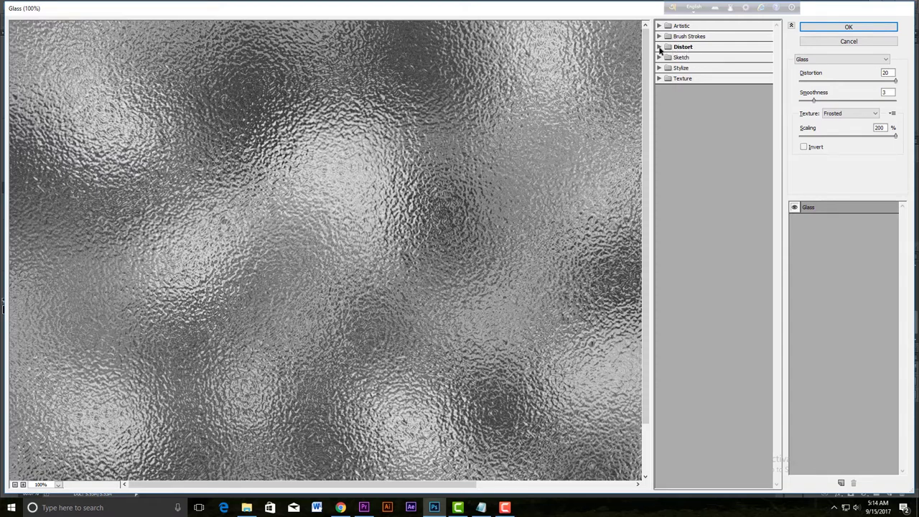
pyautogui.click(659, 47)
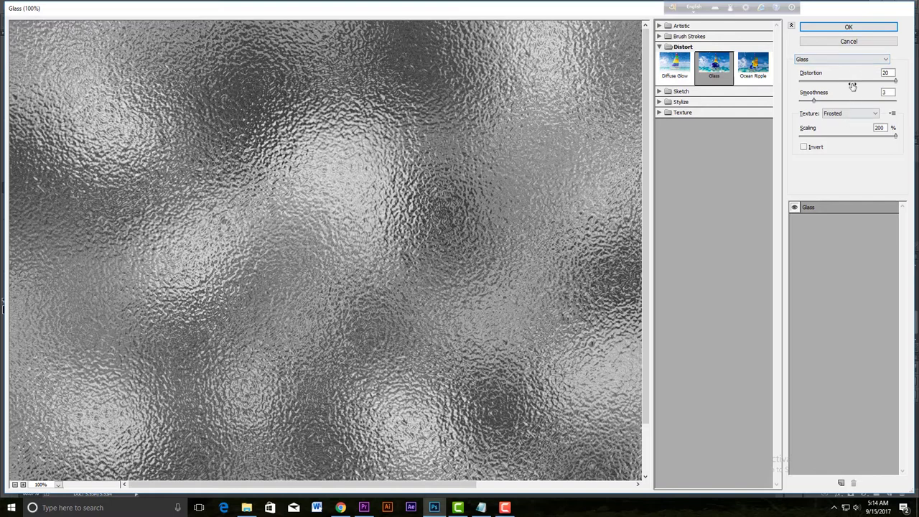
pyautogui.moveTo(895, 80)
pyautogui.mouseDown()
pyautogui.moveTo(847, 80)
pyautogui.moveTo(896, 88)
pyautogui.mouseUp()
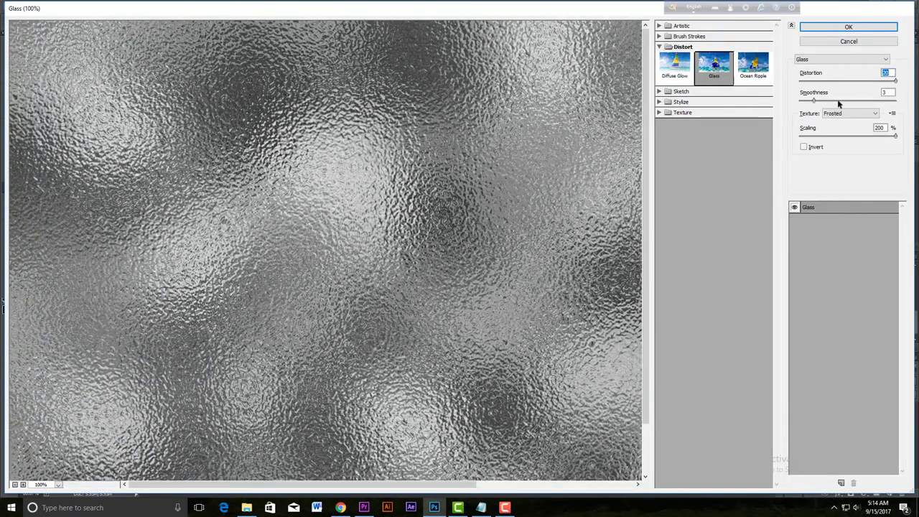
pyautogui.moveTo(815, 101); pyautogui.dragTo(779, 106)
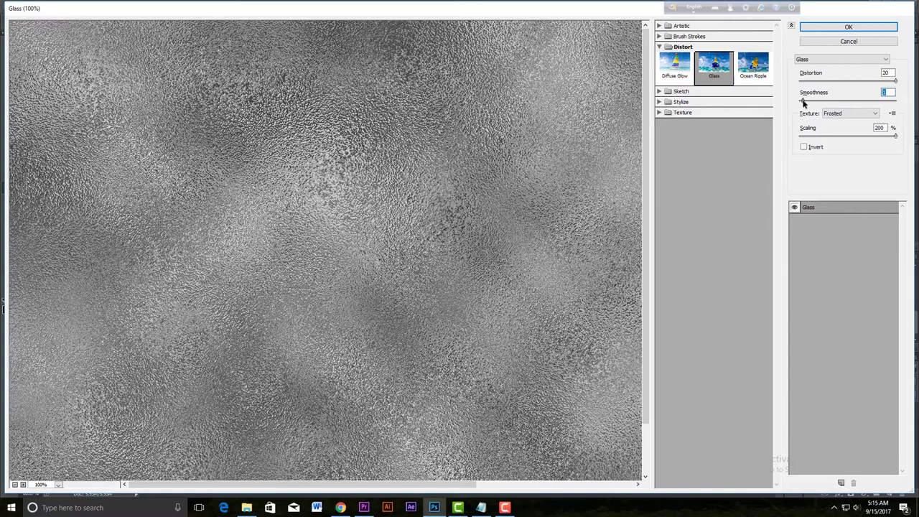
pyautogui.moveTo(803, 104); pyautogui.dragTo(806, 104)
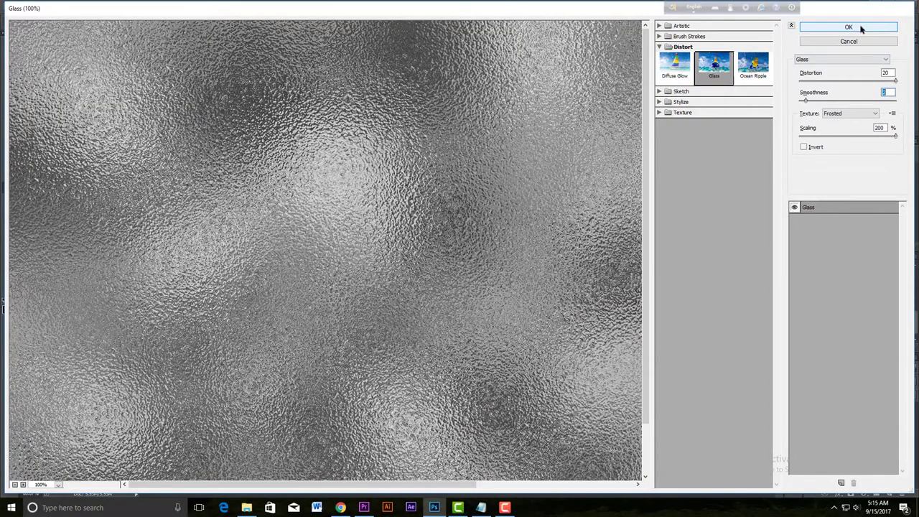
pyautogui.moveTo(895, 136); pyautogui.dragTo(810, 147)
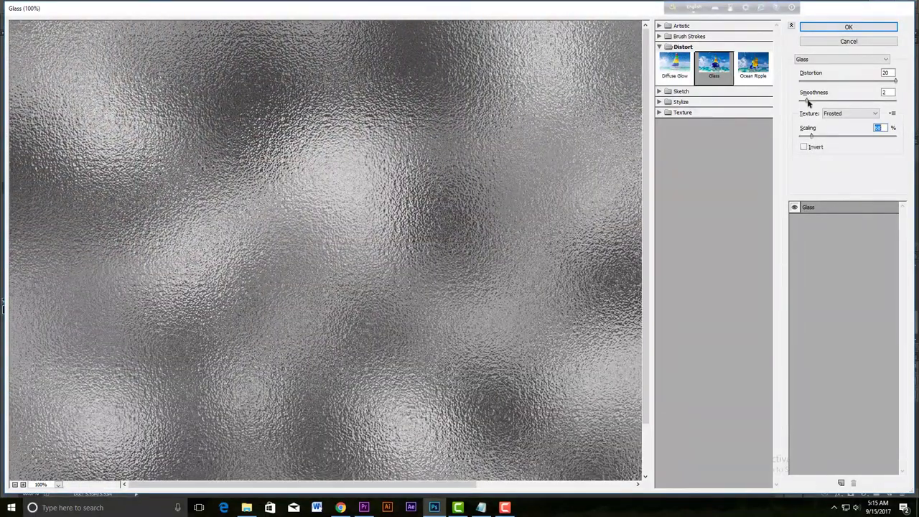
pyautogui.moveTo(809, 102); pyautogui.dragTo(806, 104)
pyautogui.click(860, 29)
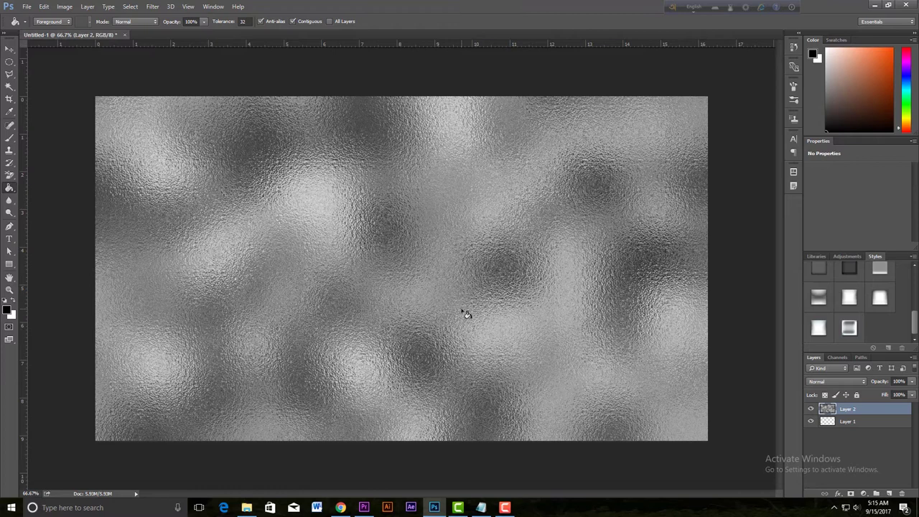
# Step: Create Layer 3 above Layer 2 and fill it solid black with the Paint Bucket
pyautogui.click(9, 49)
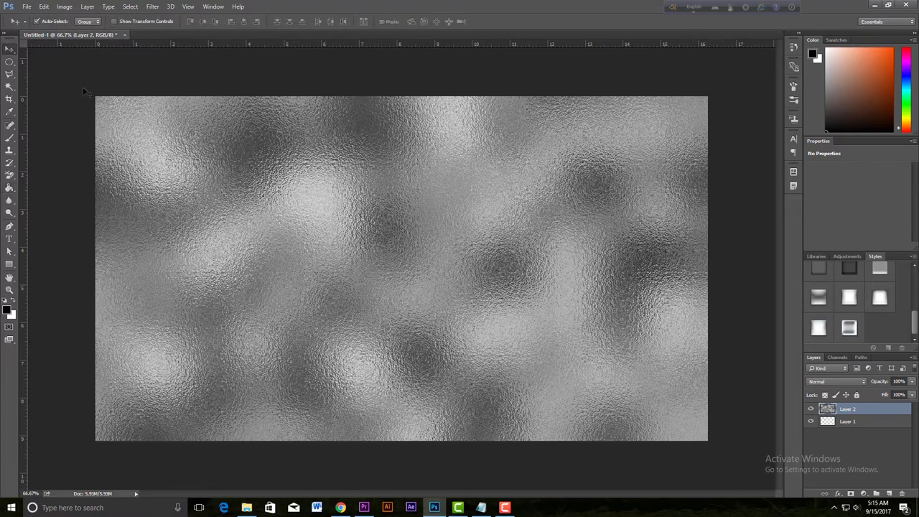
pyautogui.click(889, 494)
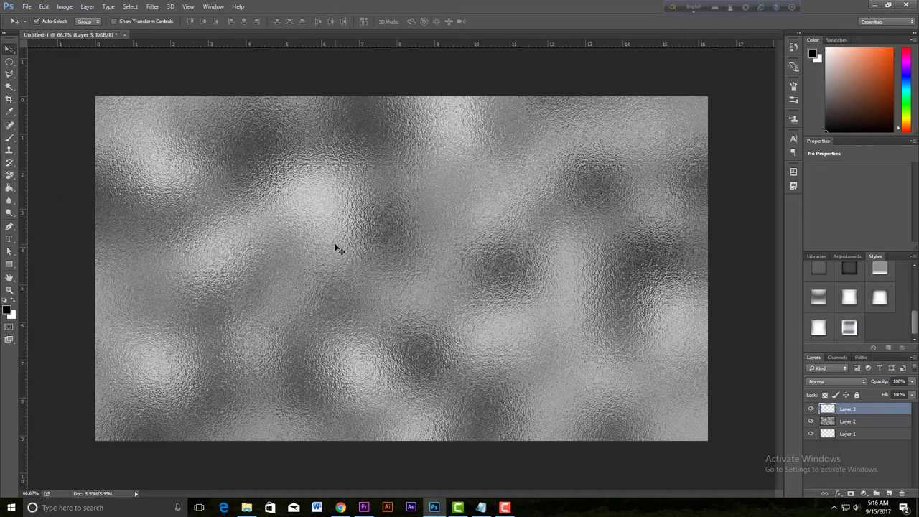
pyautogui.click(10, 188)
pyautogui.click(392, 249)
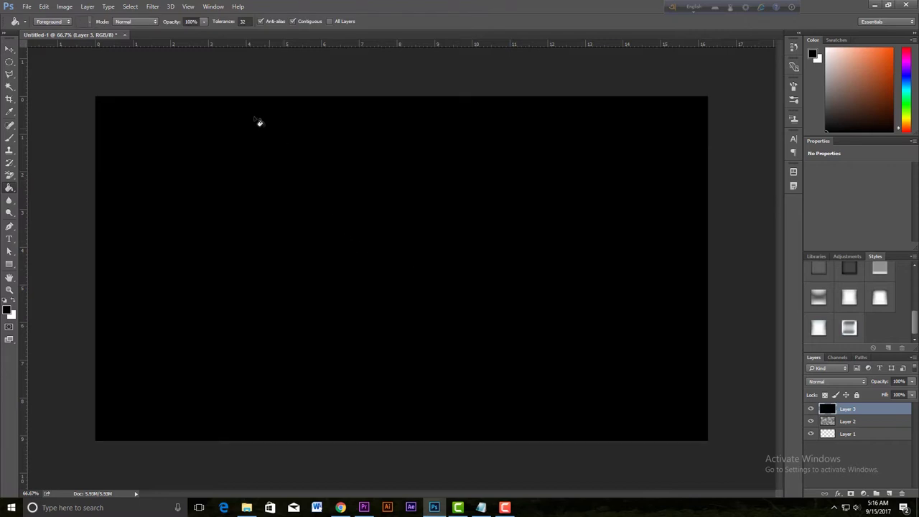
# Step: Apply Add Noise to Layer 3's black fill with Gaussian distribution and Monochromatic checked
pyautogui.click(152, 7)
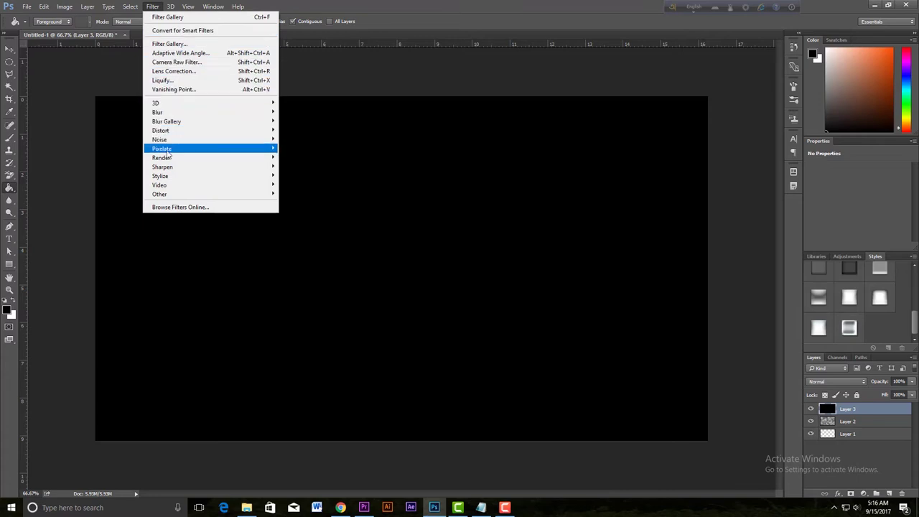
pyautogui.moveTo(167, 146)
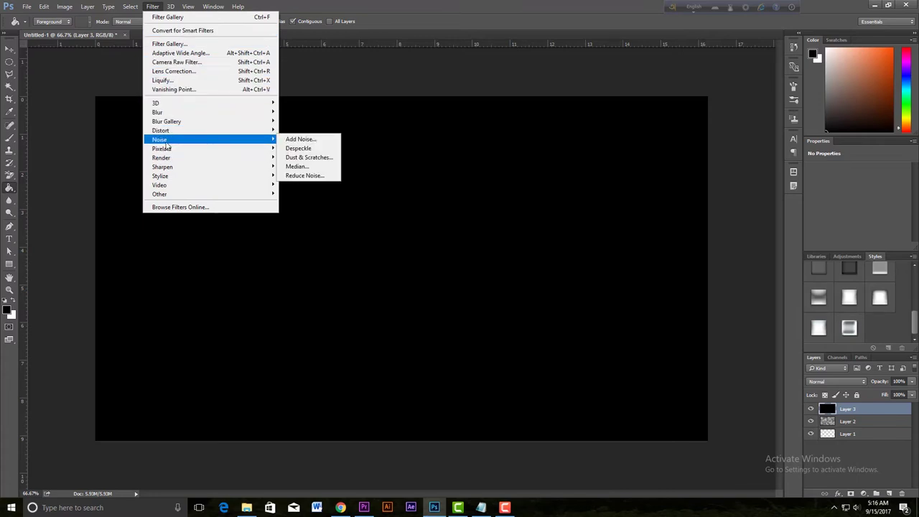
pyautogui.click(310, 138)
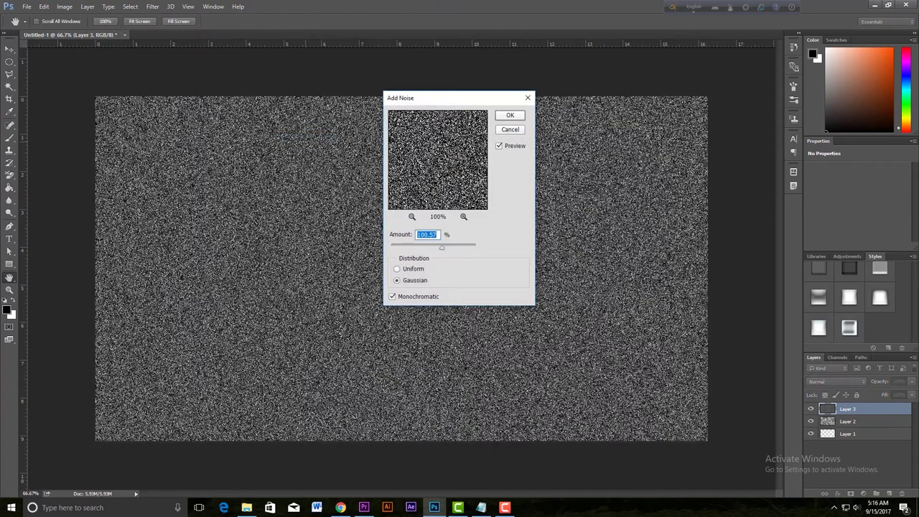
pyautogui.moveTo(455, 101); pyautogui.dragTo(390, 142)
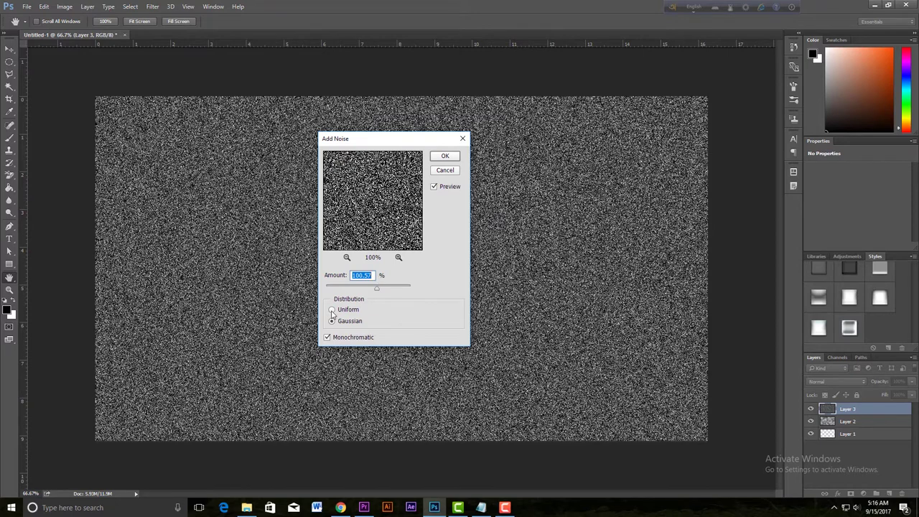
pyautogui.click(333, 311)
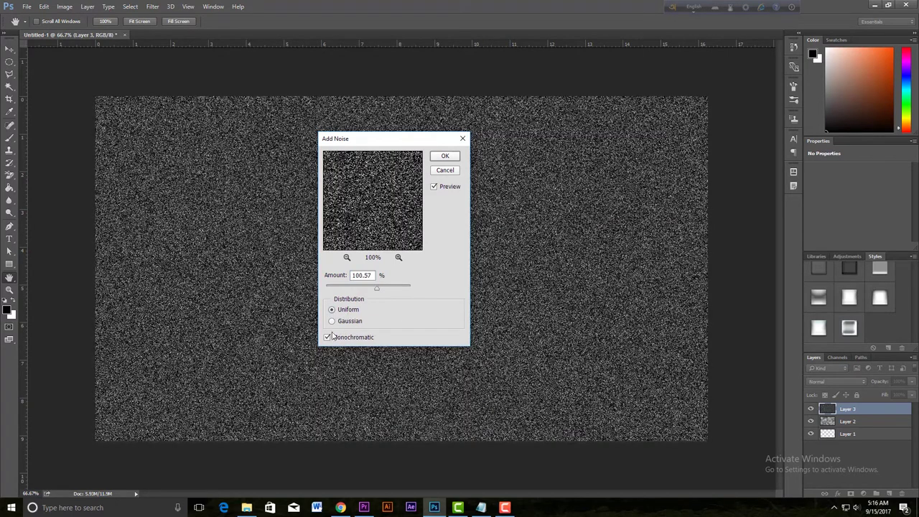
pyautogui.click(328, 337)
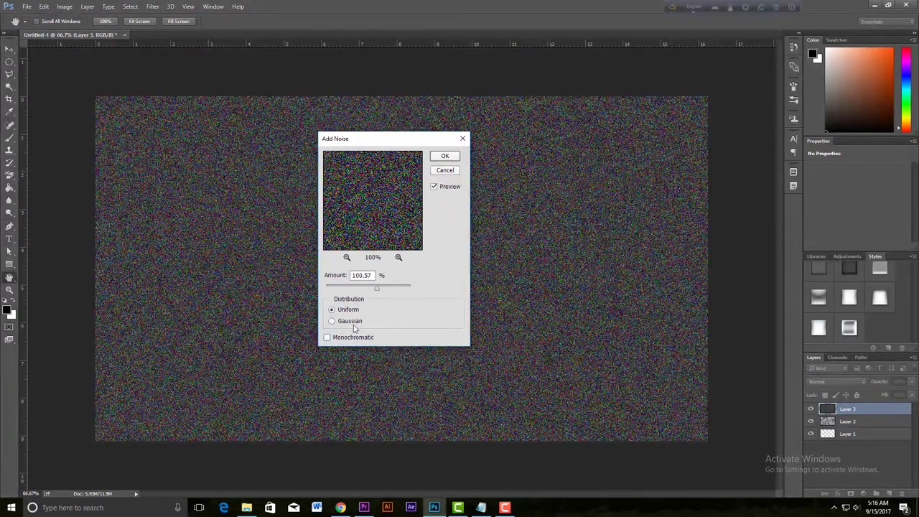
pyautogui.click(332, 322)
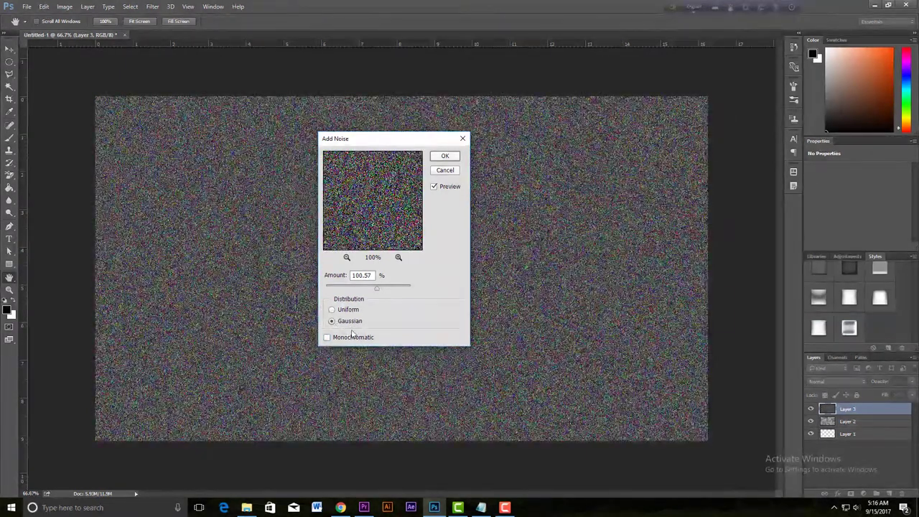
pyautogui.click(328, 337)
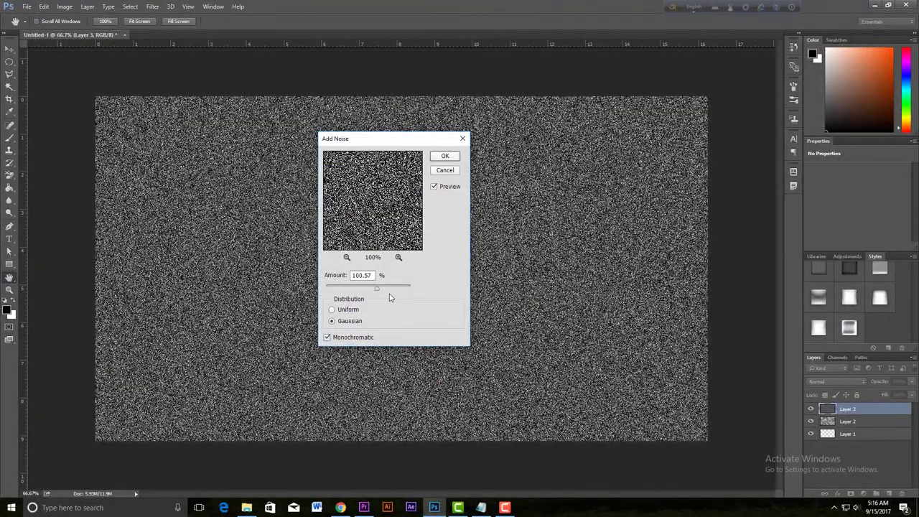
pyautogui.moveTo(378, 291)
pyautogui.mouseDown()
pyautogui.moveTo(341, 289)
pyautogui.moveTo(384, 293)
pyautogui.moveTo(375, 293)
pyautogui.mouseUp()
pyautogui.click(445, 158)
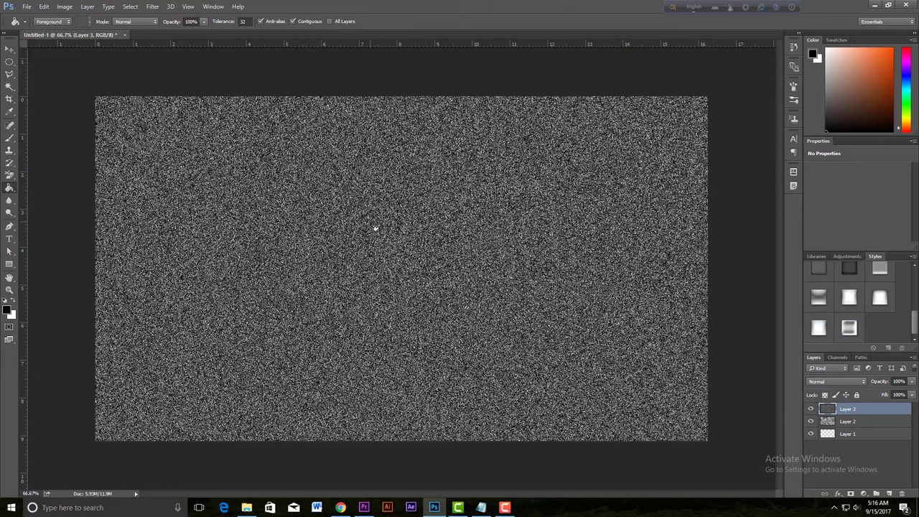
# Step: Run Filter > Blur > Gaussian Blur on Layer 3 with a 10-pixel radius
pyautogui.click(153, 7)
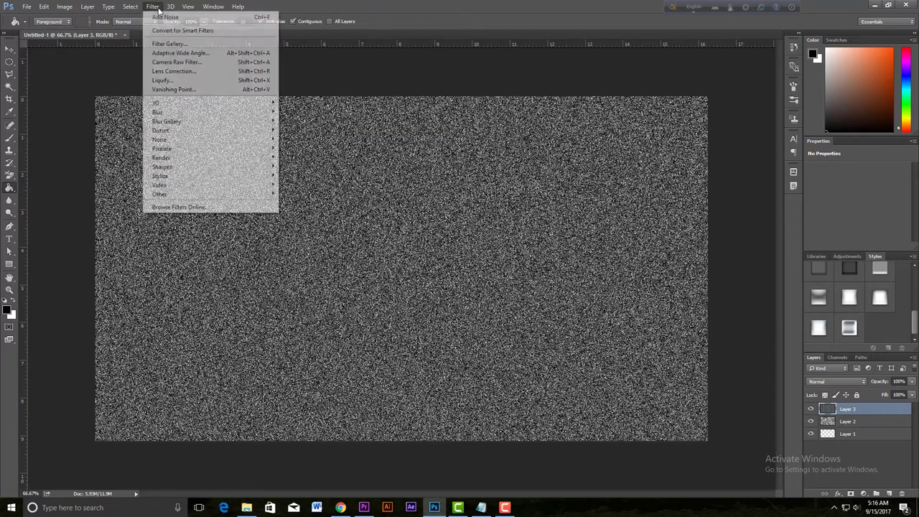
pyautogui.moveTo(161, 133)
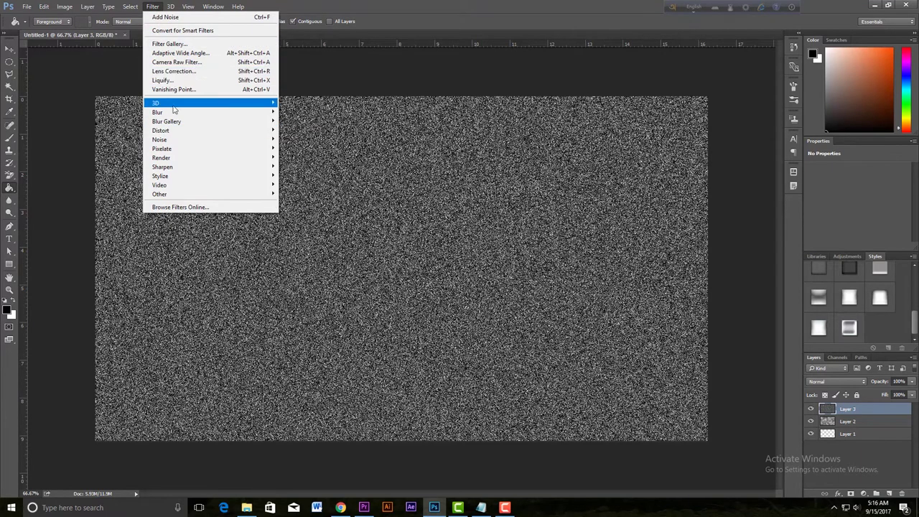
pyautogui.moveTo(173, 114)
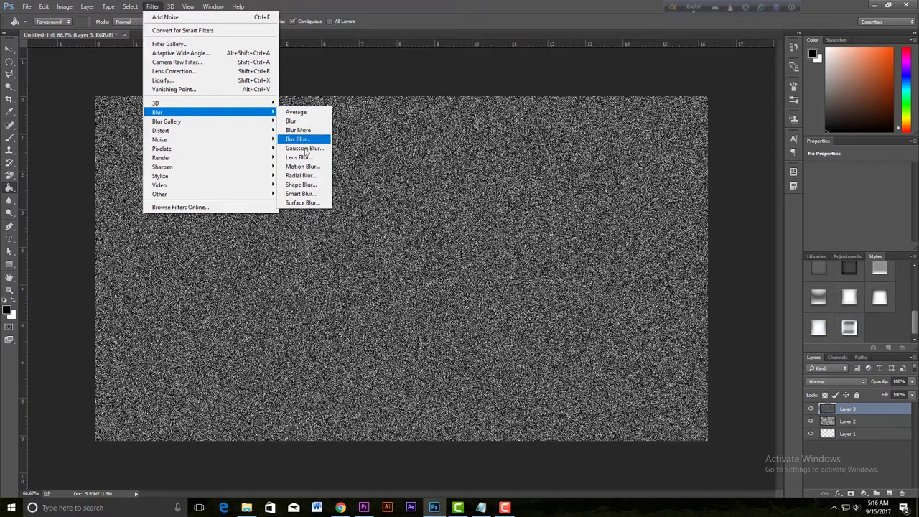
pyautogui.click(304, 148)
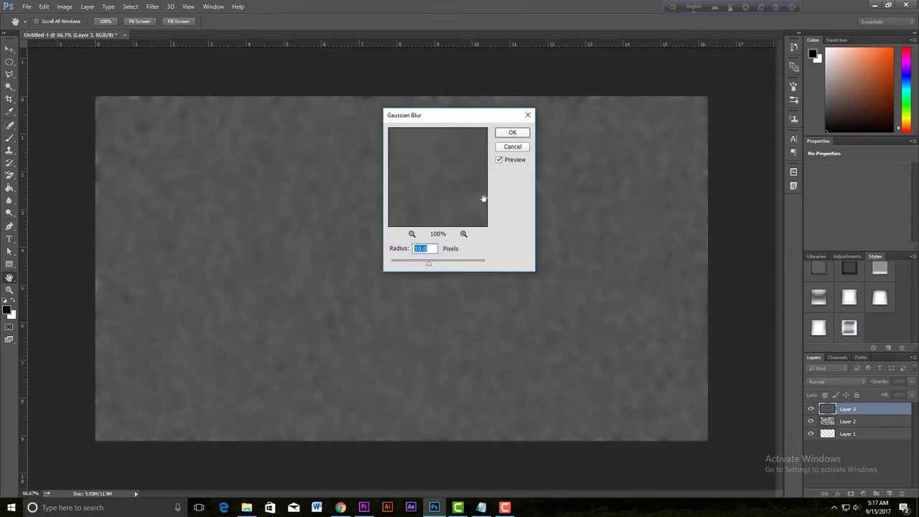
pyautogui.click(517, 135)
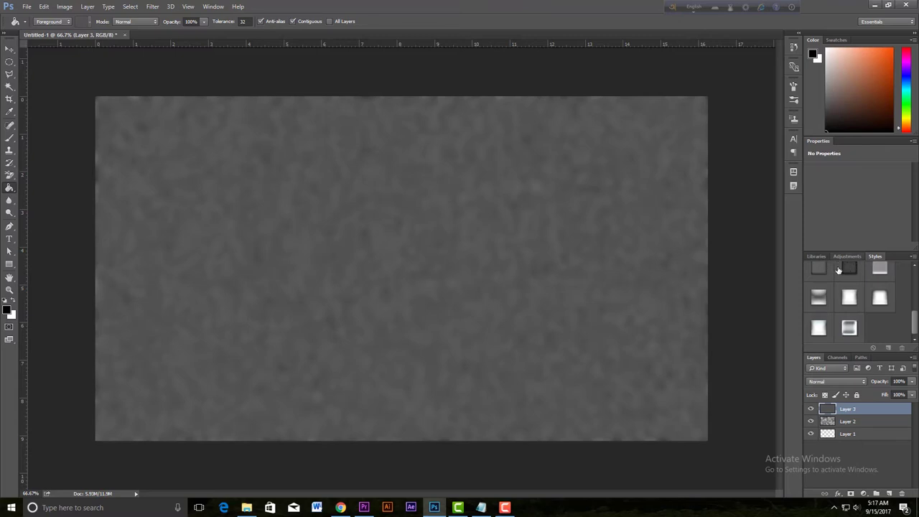
# Step: Show the Adjustments panel from the Window menu
pyautogui.click(213, 7)
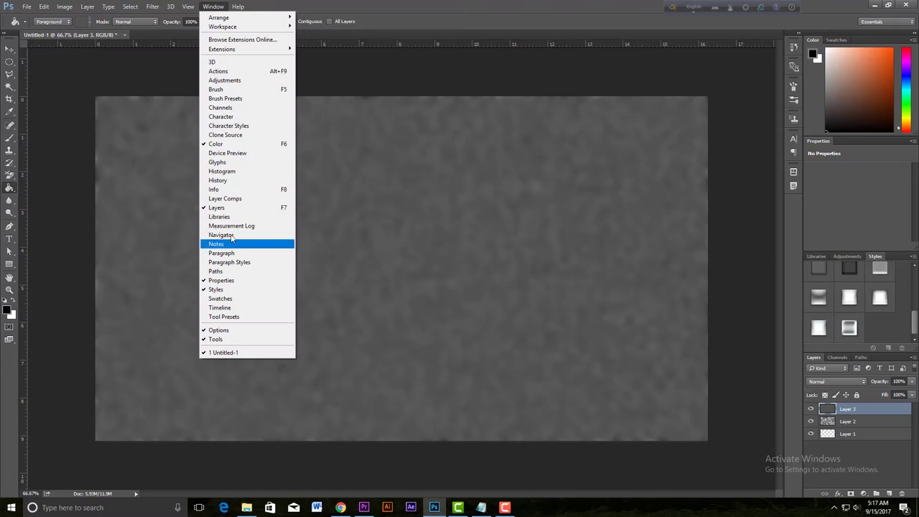
pyautogui.click(225, 80)
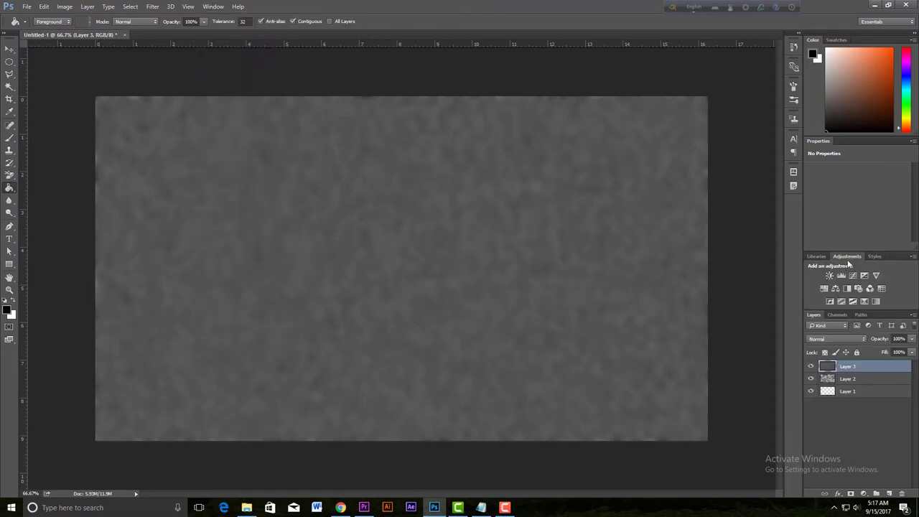
# Step: Add a Threshold 1 adjustment layer from the Adjustments panel
pyautogui.click(853, 302)
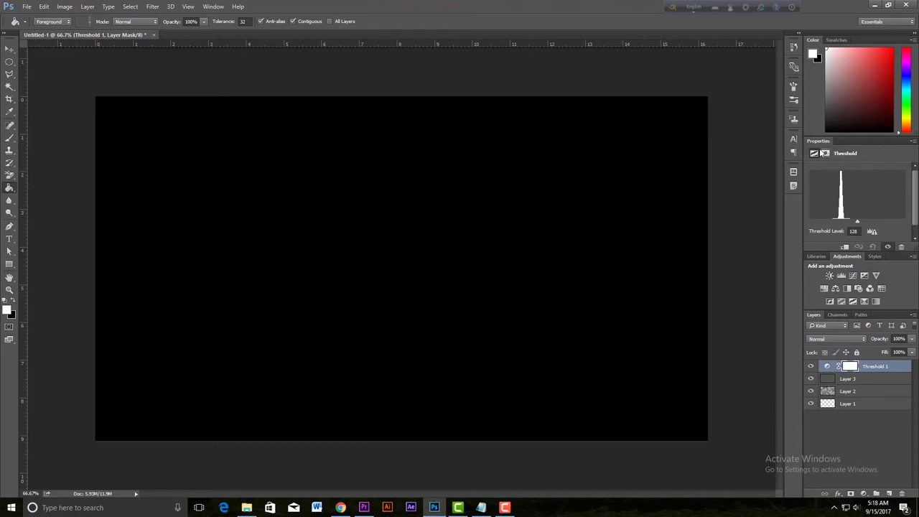
pyautogui.click(212, 8)
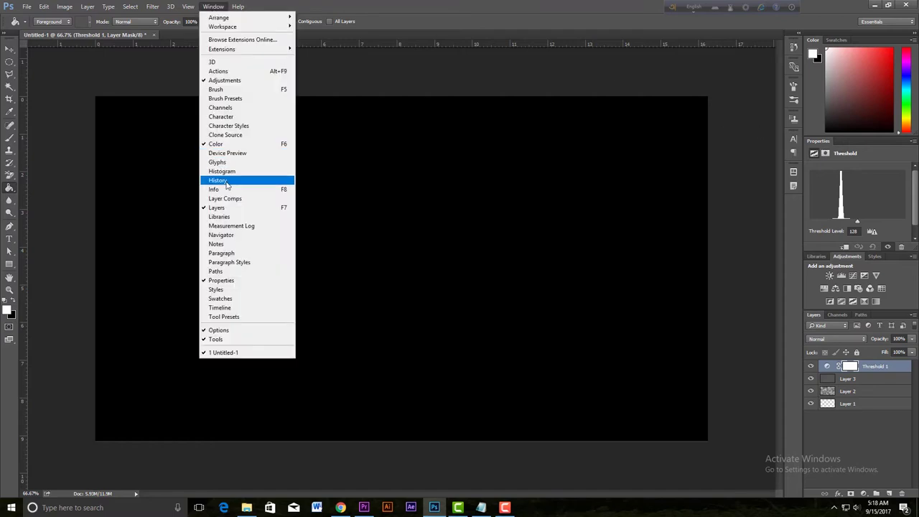
pyautogui.click(216, 280)
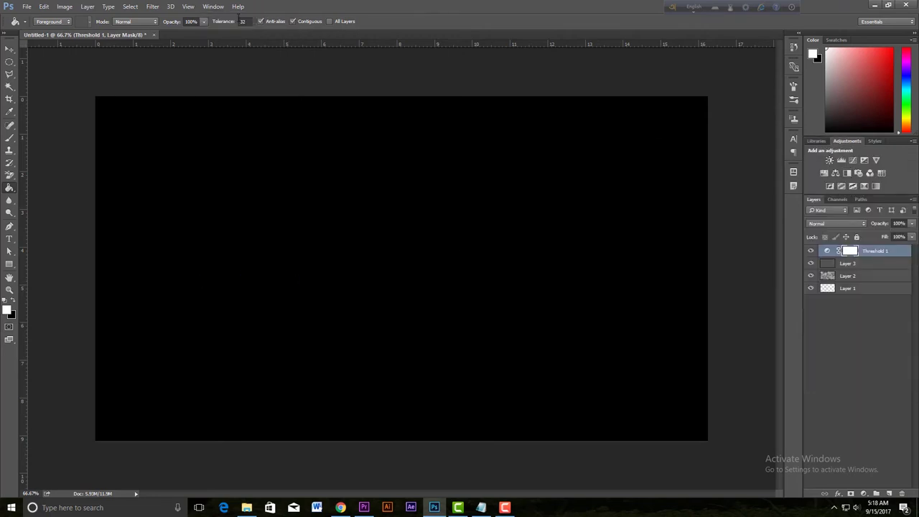
pyautogui.click(213, 6)
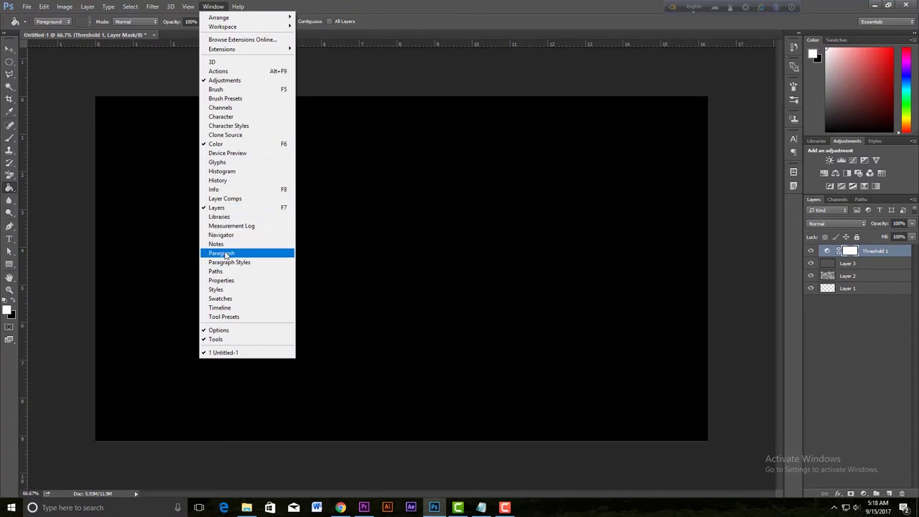
pyautogui.click(230, 280)
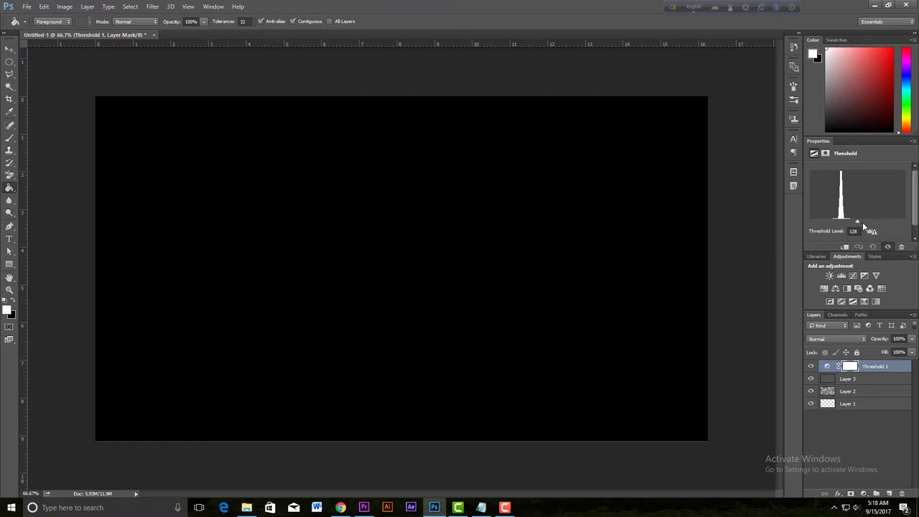
# Step: Lower the Threshold level to about 89 so only scattered white blobs remain
pyautogui.moveTo(858, 222); pyautogui.dragTo(842, 225)
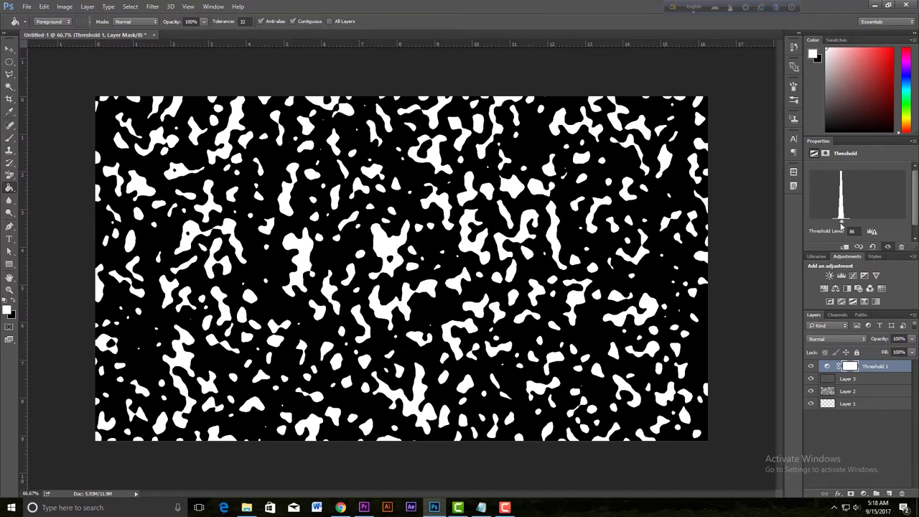
pyautogui.moveTo(841, 225); pyautogui.dragTo(844, 225)
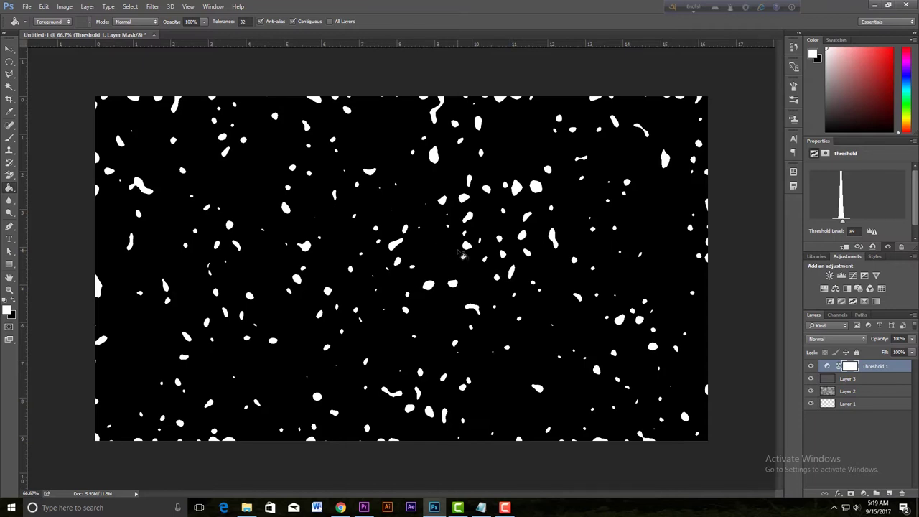
pyautogui.click(8, 49)
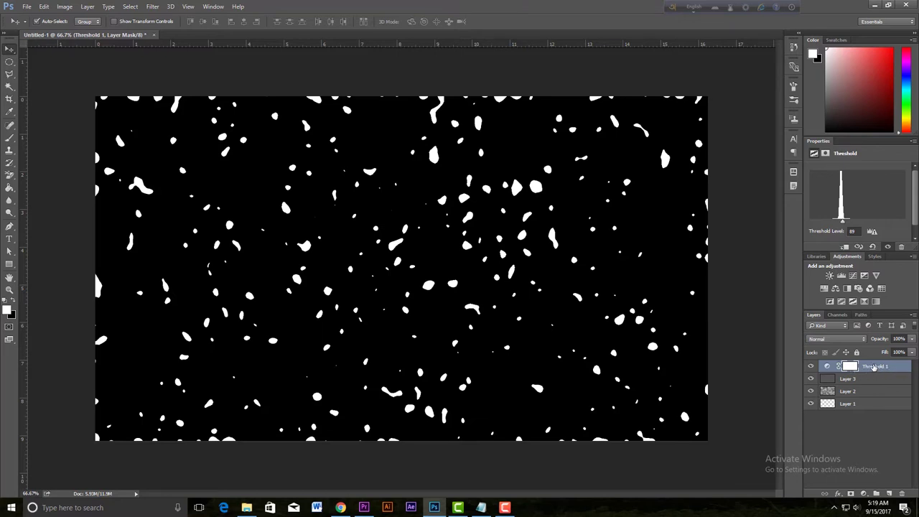
# Step: Pick the Magic Wand Tool from the selection tool group
pyautogui.click(9, 87)
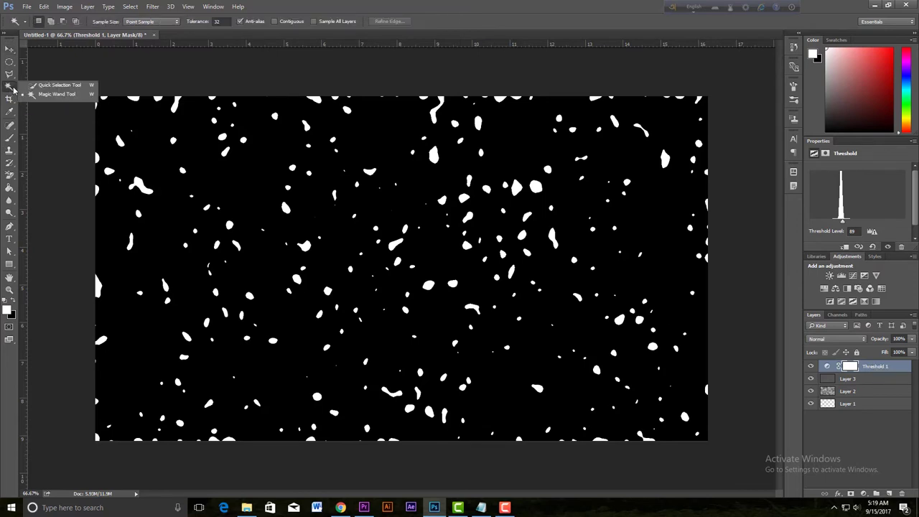
pyautogui.click(65, 85)
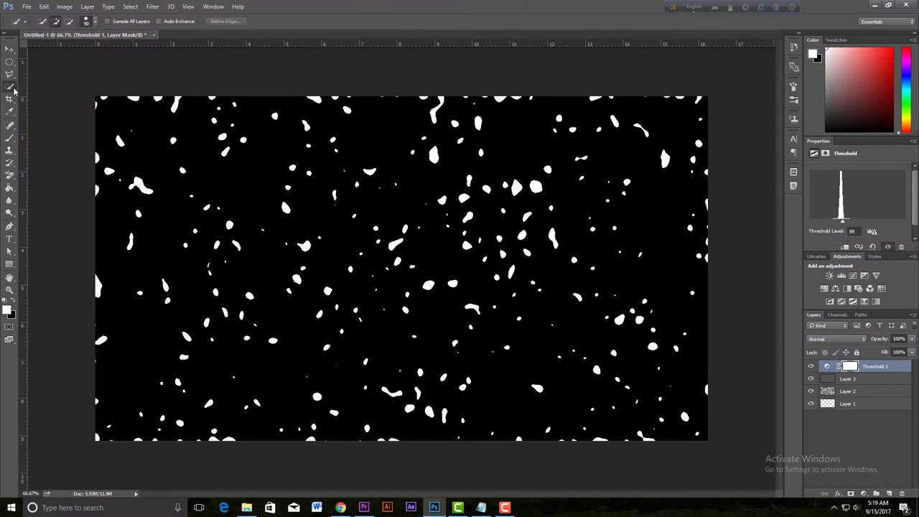
pyautogui.click(11, 88)
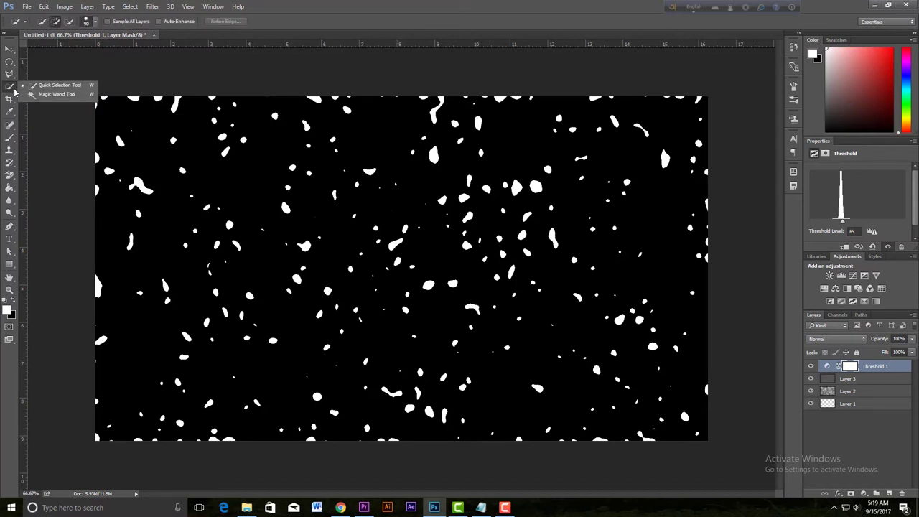
pyautogui.click(56, 94)
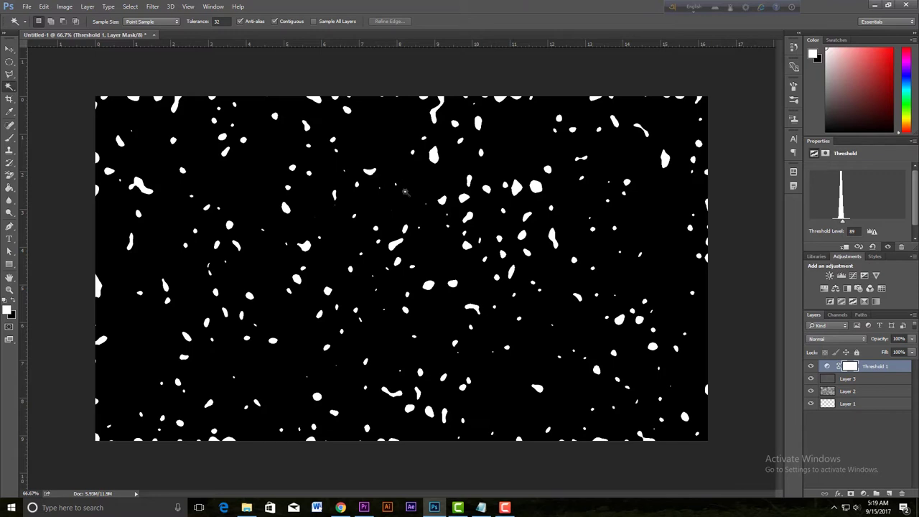
pyautogui.scroll(5, 408, 200)
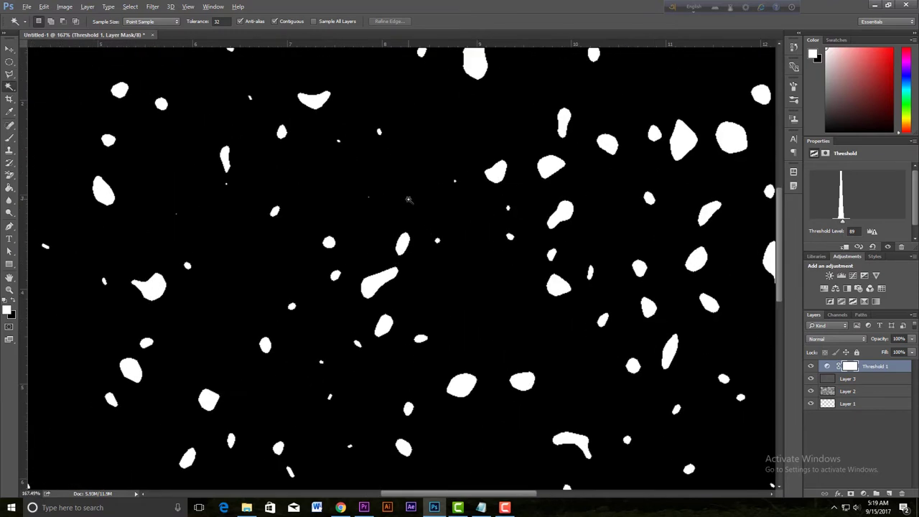
pyautogui.scroll(2, 409, 200)
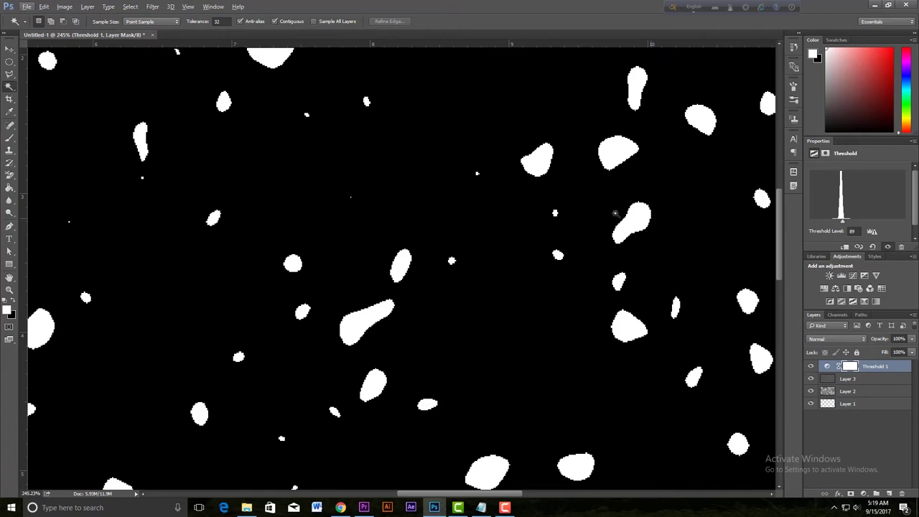
# Step: Select every white blob at once with a single non-contiguous Magic Wand click
pyautogui.click(533, 163)
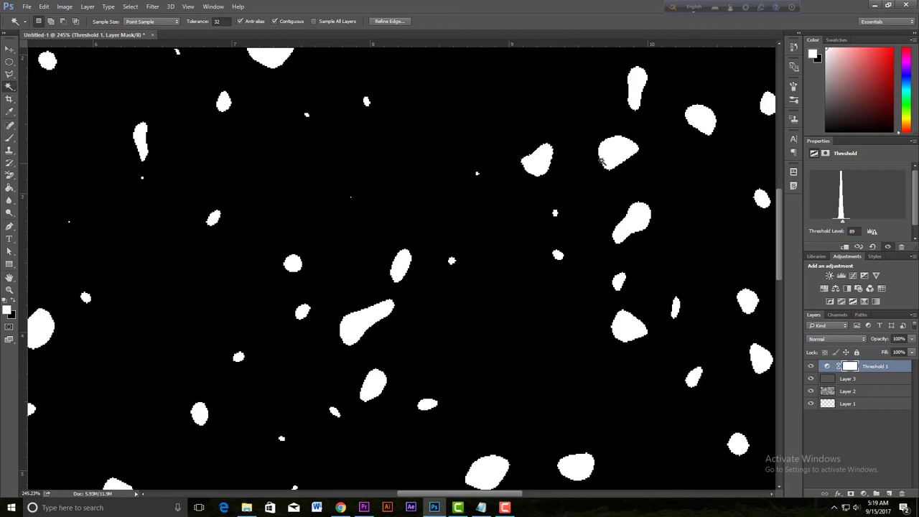
pyautogui.click(611, 156)
pyautogui.click(633, 227)
pyautogui.hotkey('ctrl', 'd')
pyautogui.click(402, 267)
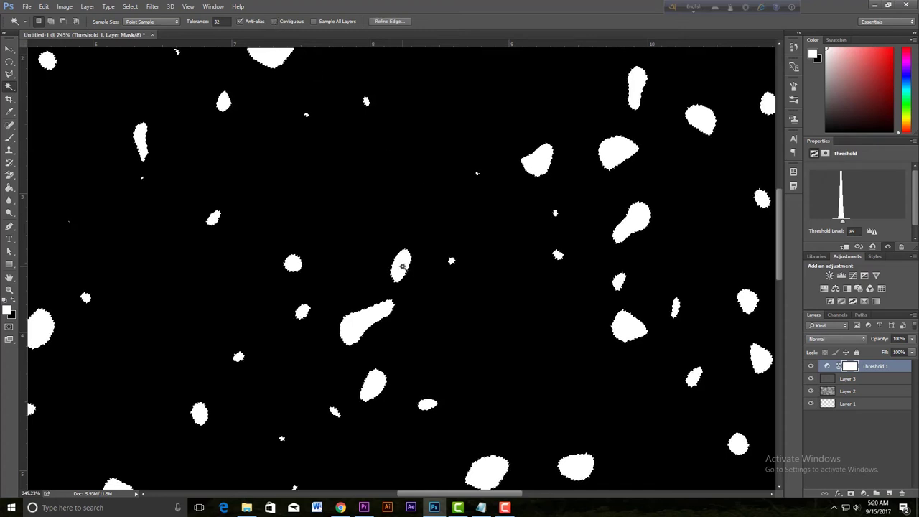
pyautogui.scroll(-5, 402, 266)
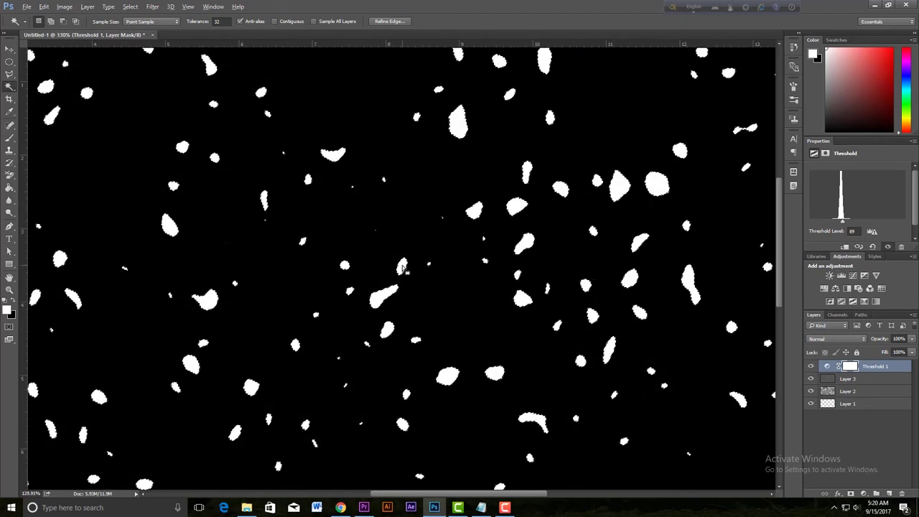
pyautogui.scroll(1, 402, 267)
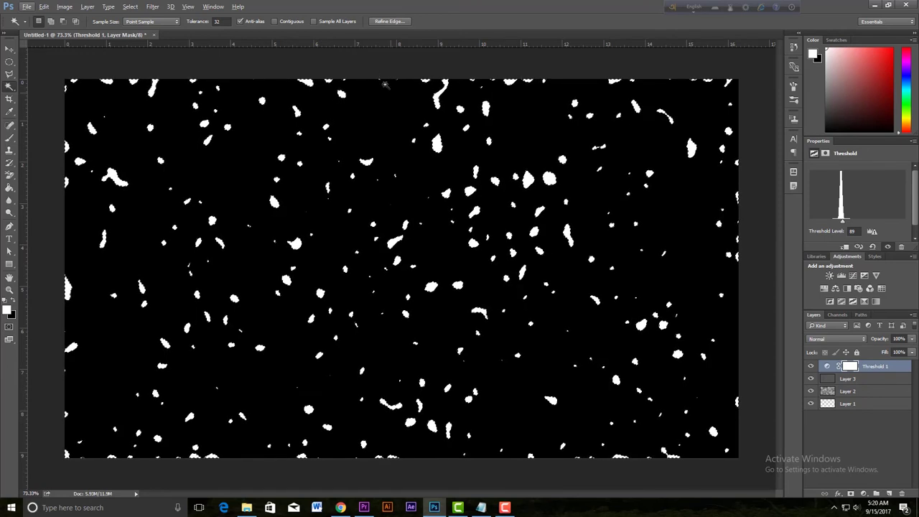
# Step: Smooth the blob selection in Refine Edge with Smooth set to about mid-strength
pyautogui.click(389, 22)
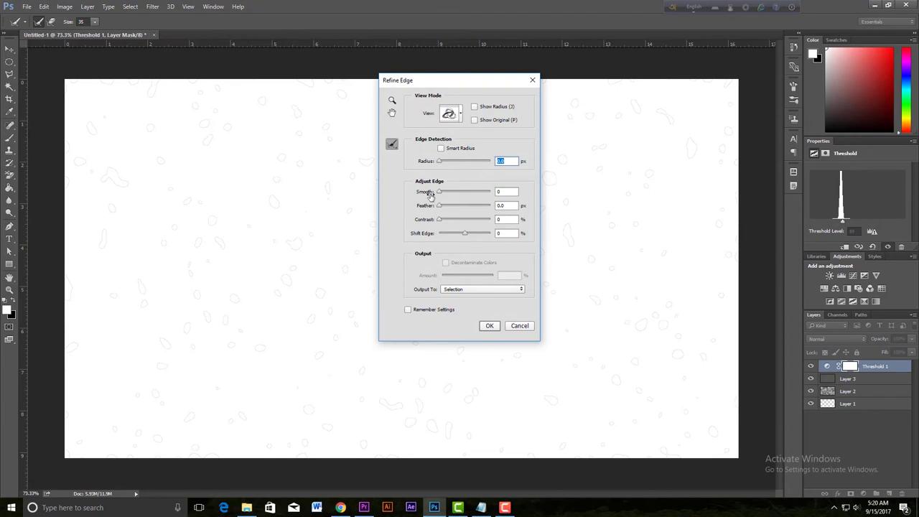
pyautogui.moveTo(440, 194); pyautogui.dragTo(473, 203)
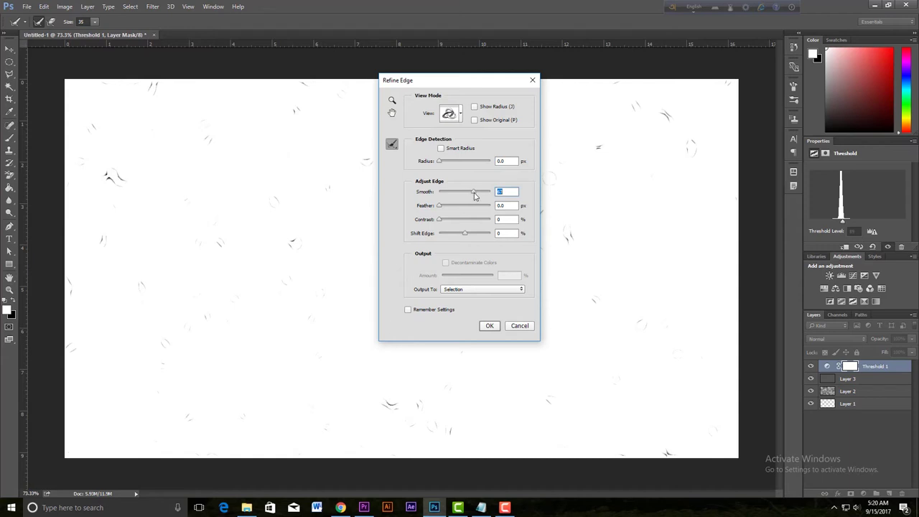
pyautogui.click(490, 326)
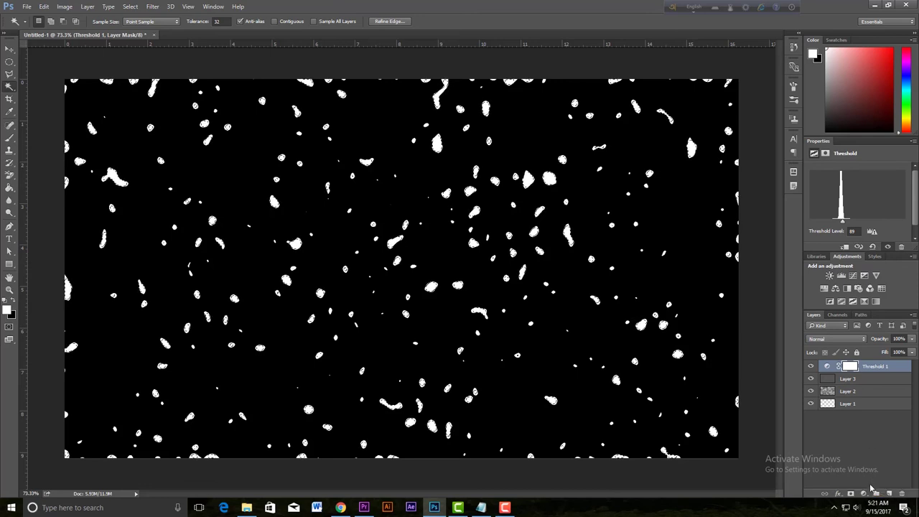
# Step: Add a black Solid Color fill layer, Color Fill 1, masked to the blob selection
pyautogui.click(864, 494)
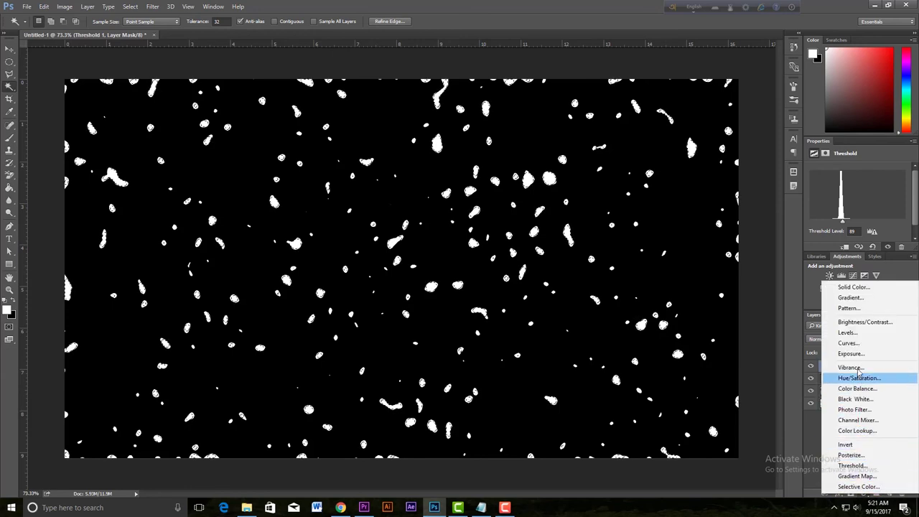
pyautogui.click(865, 290)
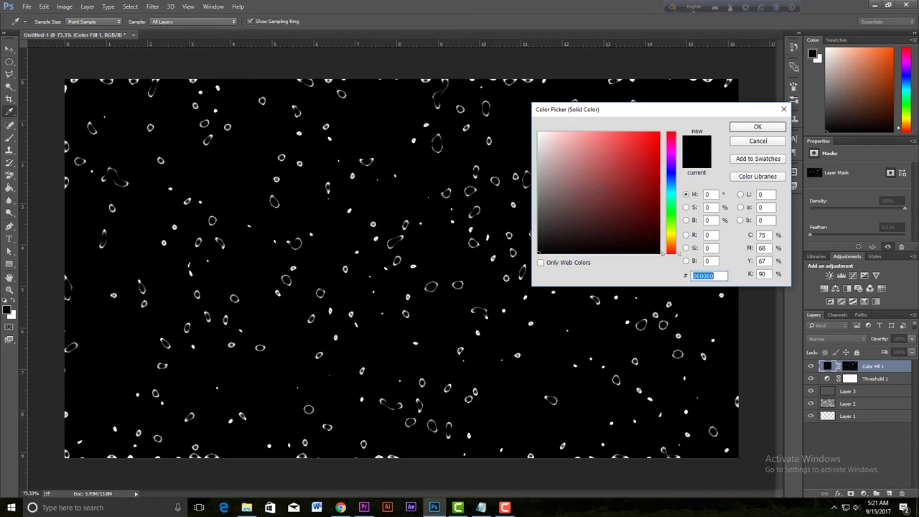
pyautogui.moveTo(631, 237); pyautogui.dragTo(675, 261)
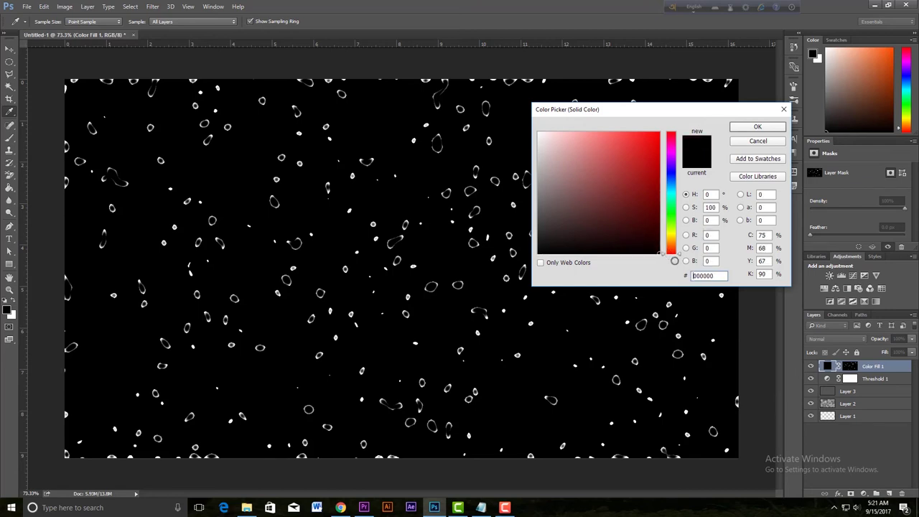
pyautogui.click(757, 127)
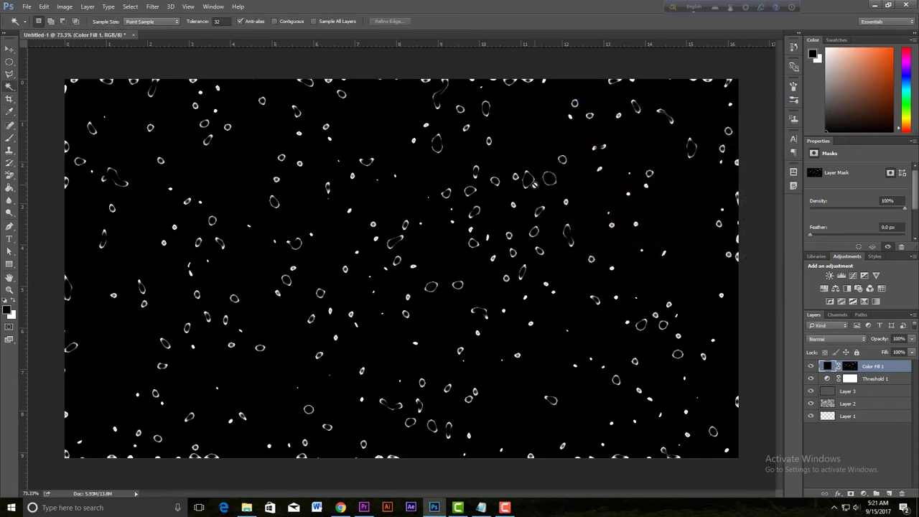
# Step: Turn off the visibility of Threshold 1 and Layer 3
pyautogui.click(811, 380)
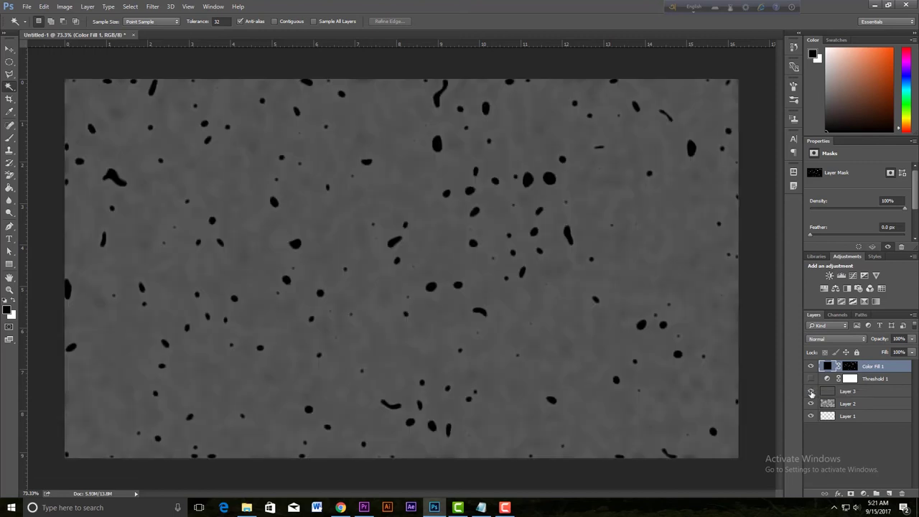
pyautogui.click(811, 392)
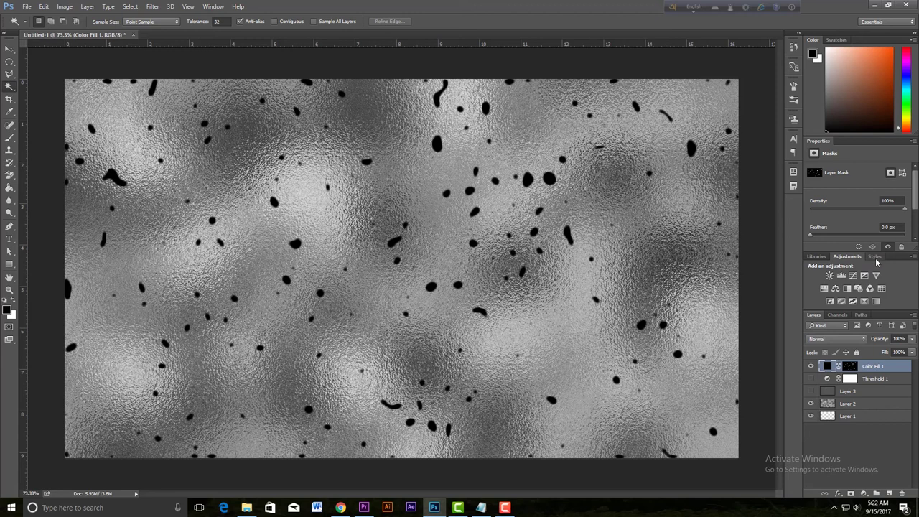
# Step: Show the Styles panel with the loaded water presets, toggling it off and on from the Window menu
pyautogui.click(875, 256)
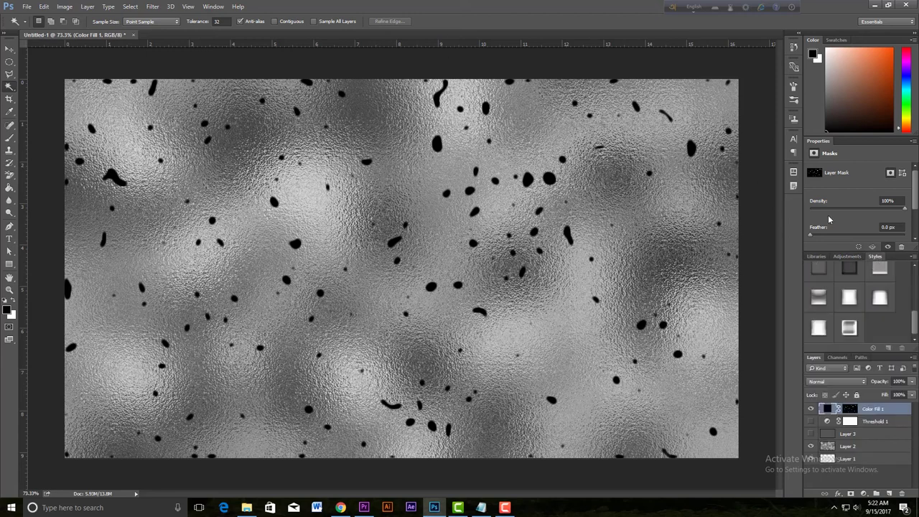
pyautogui.click(213, 7)
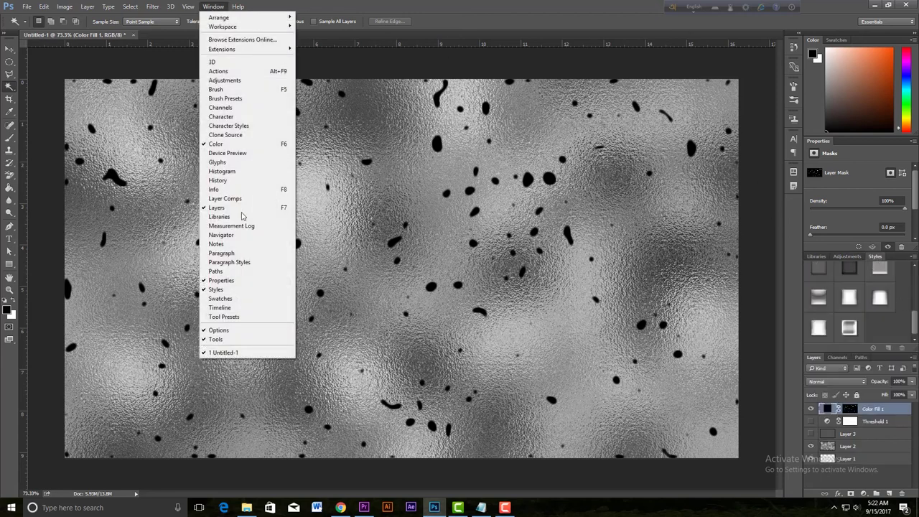
pyautogui.click(237, 290)
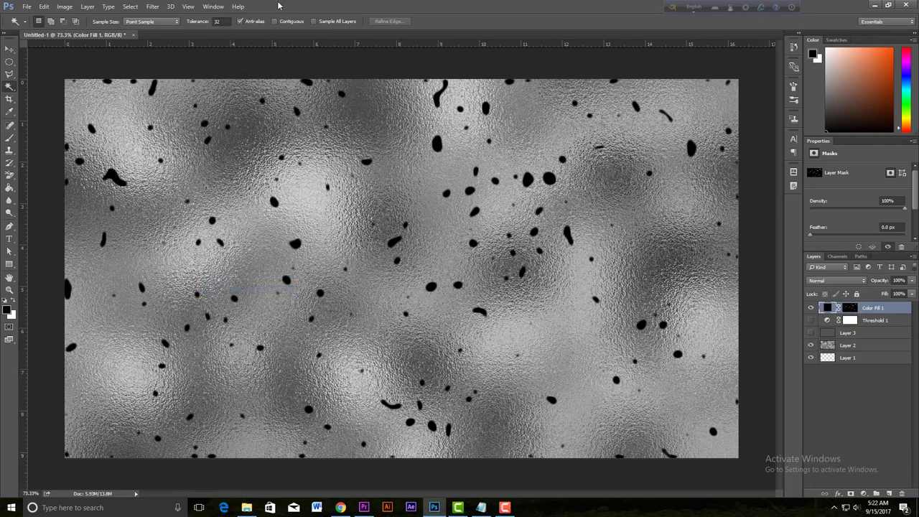
pyautogui.click(213, 6)
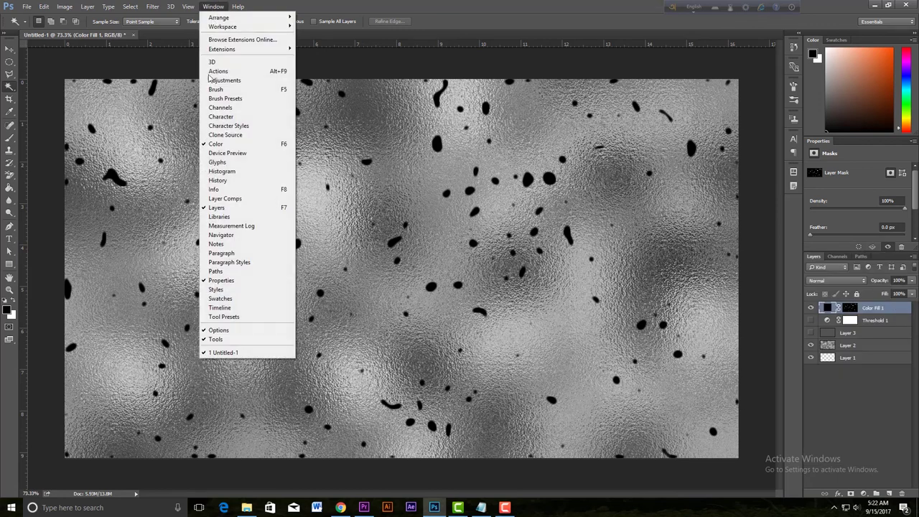
pyautogui.click(219, 291)
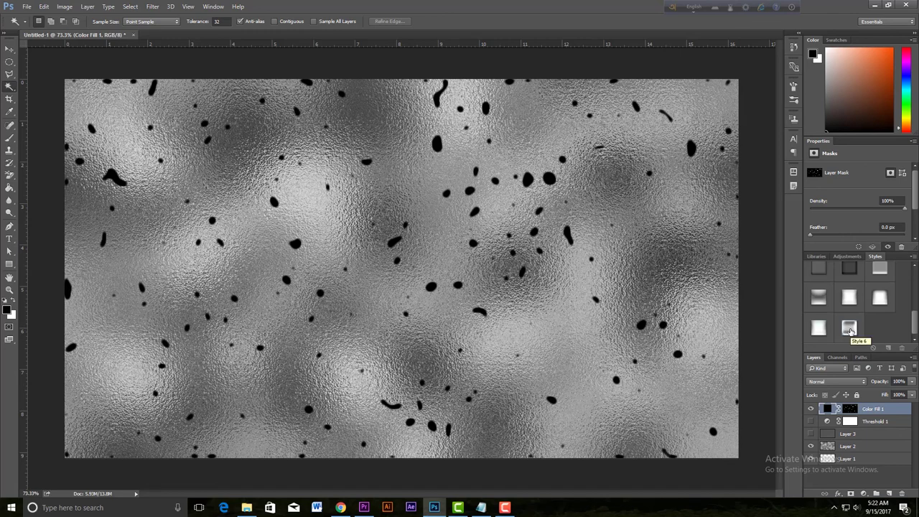
# Step: Try Style 6 and another preset on Color Fill 1, settling on Style 2 for glossy droplets
pyautogui.click(850, 328)
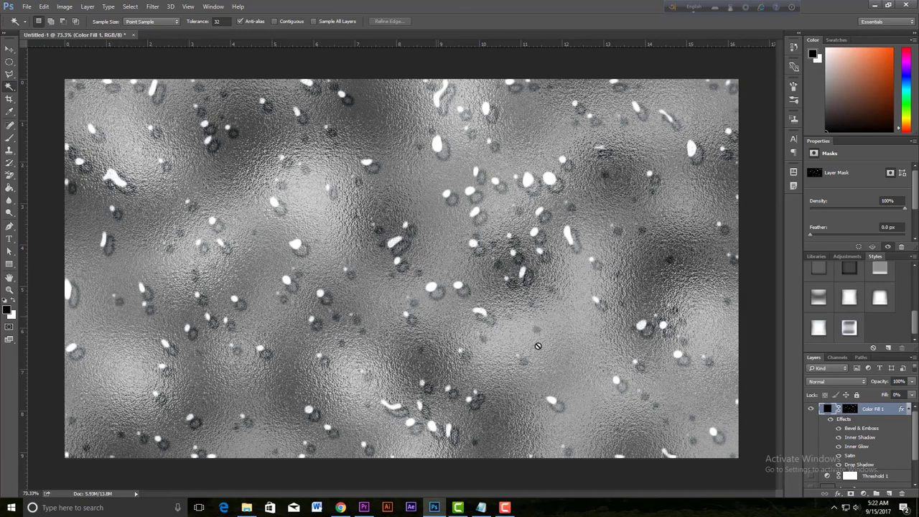
pyautogui.click(819, 328)
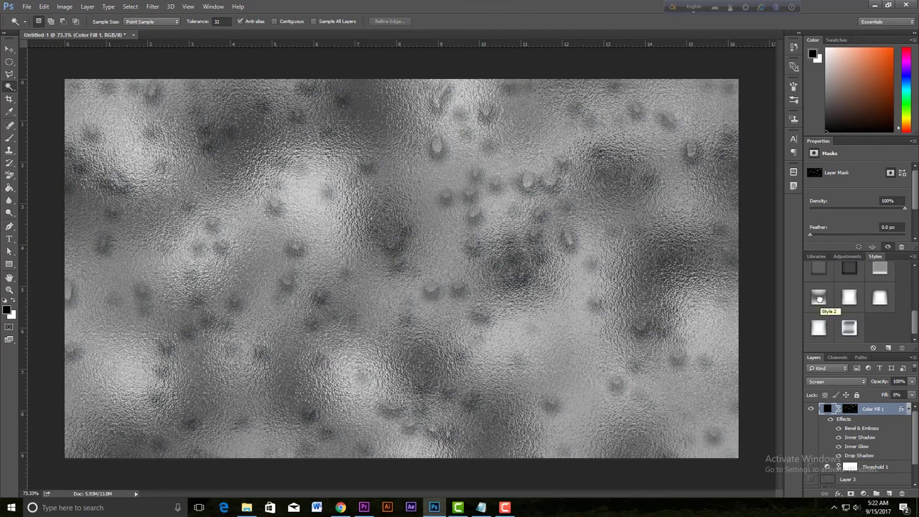
pyautogui.click(820, 299)
pyautogui.scroll(1, 820, 284)
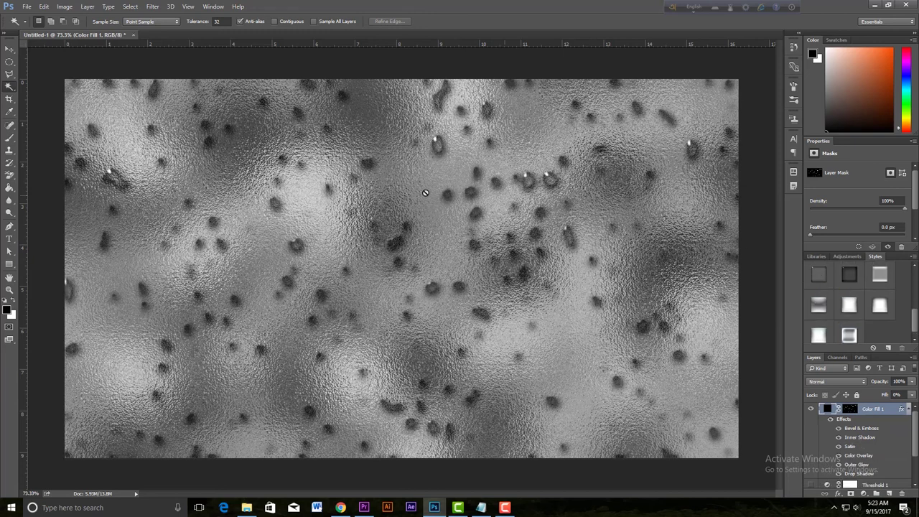
pyautogui.scroll(3, 890, 305)
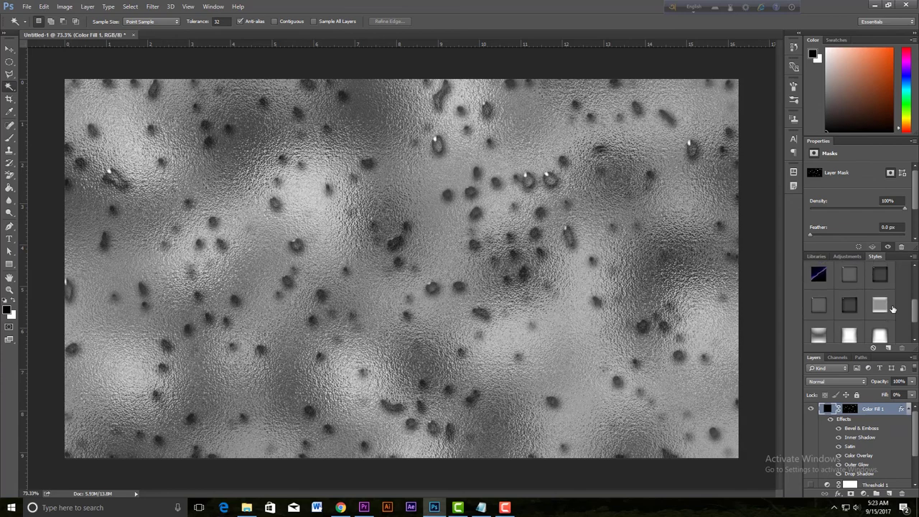
pyautogui.scroll(1, 887, 315)
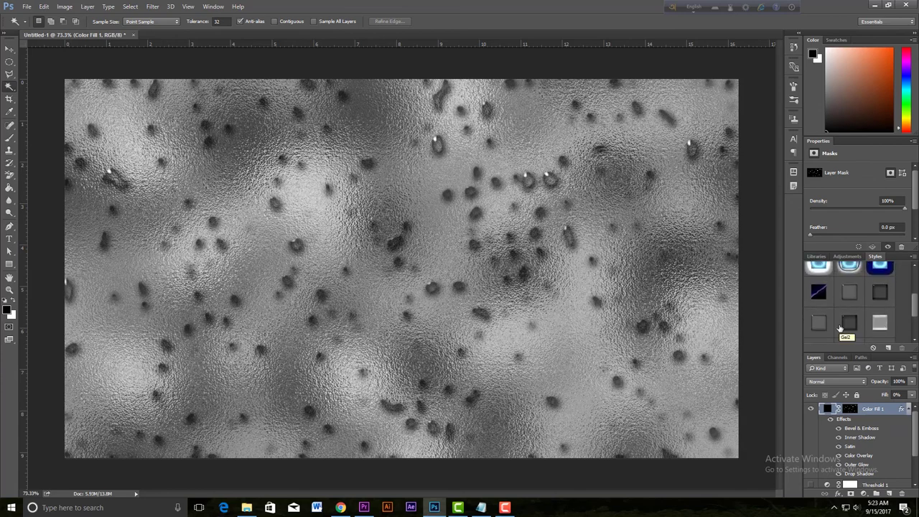